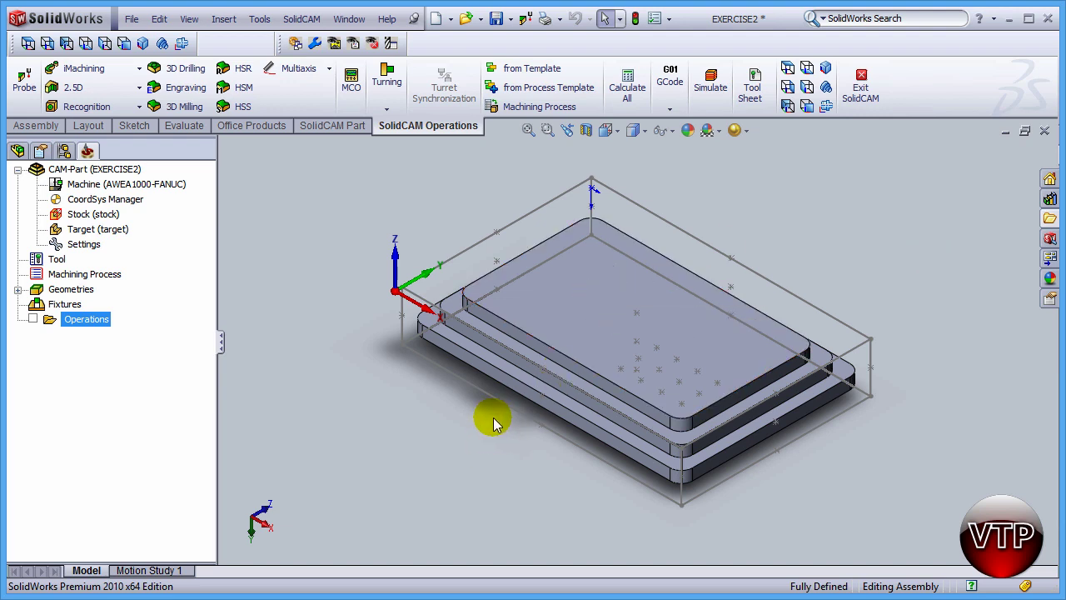
Add a new Face milling operation from the Operations context menu
right_click(82, 325)
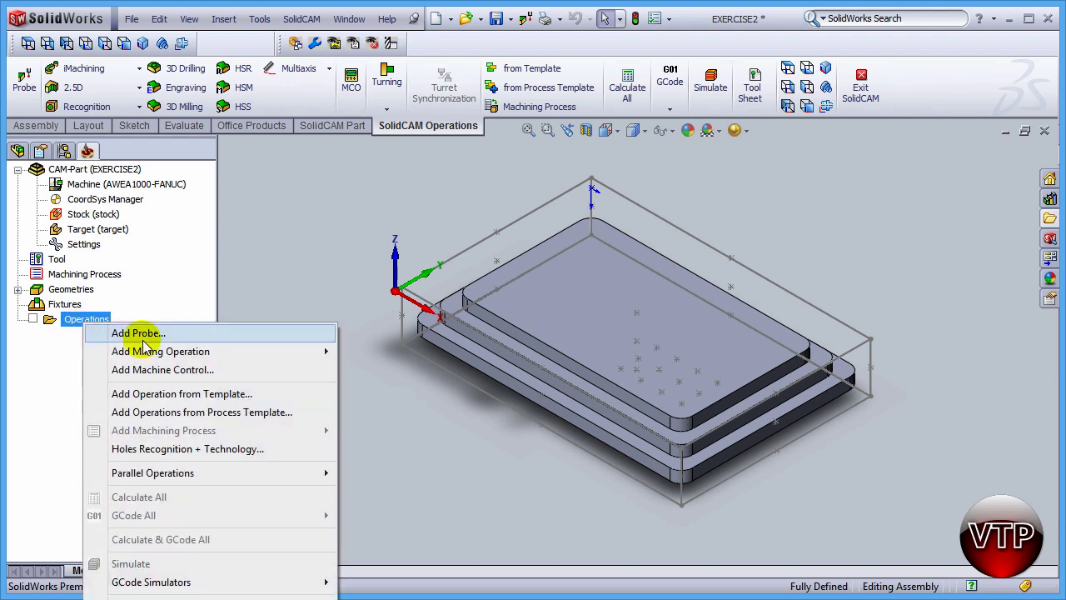
mouse_move(144, 353)
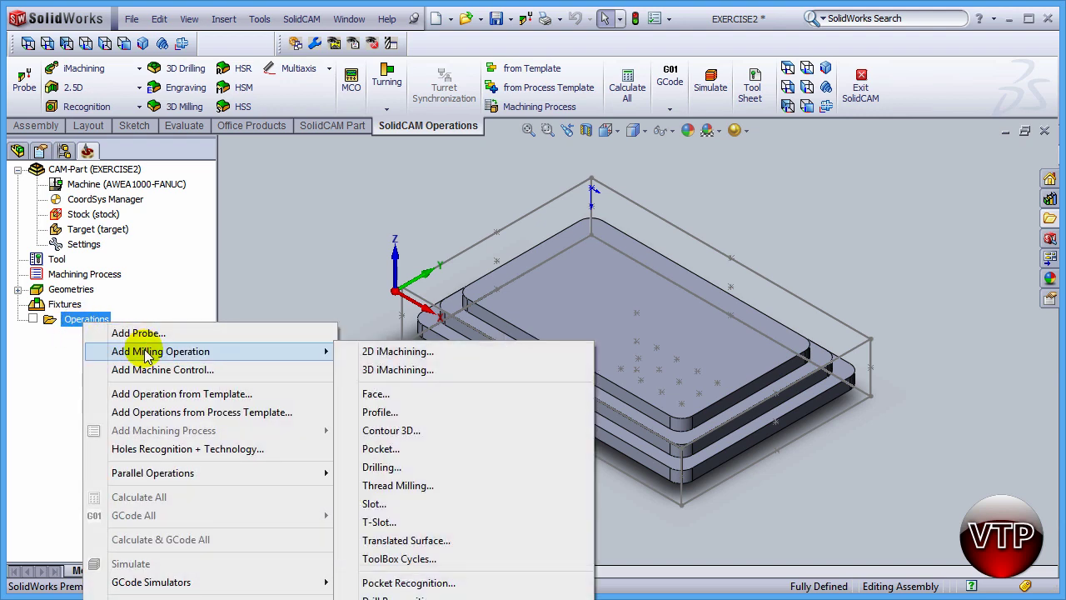
click(389, 396)
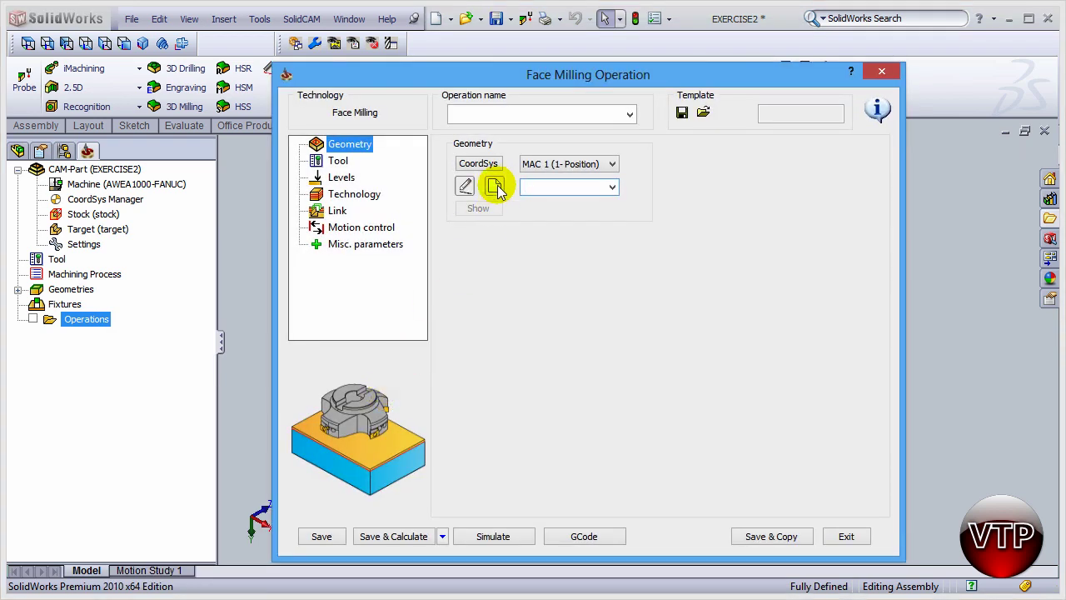
Create geometry facemill1 from the whole solid model3, giving a box chain around the part
click(497, 186)
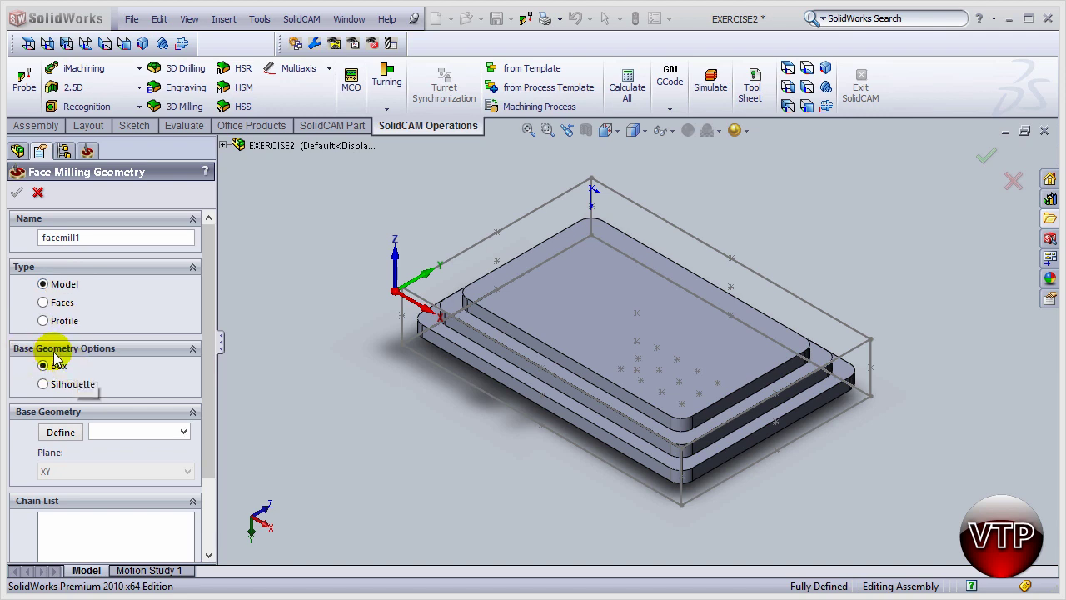
click(59, 439)
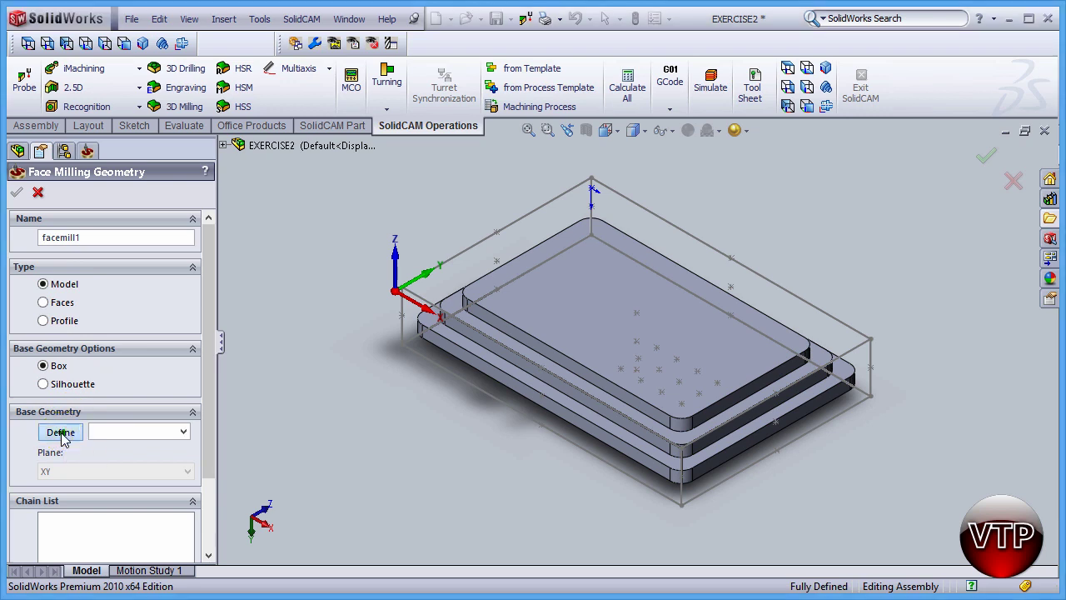
click(567, 301)
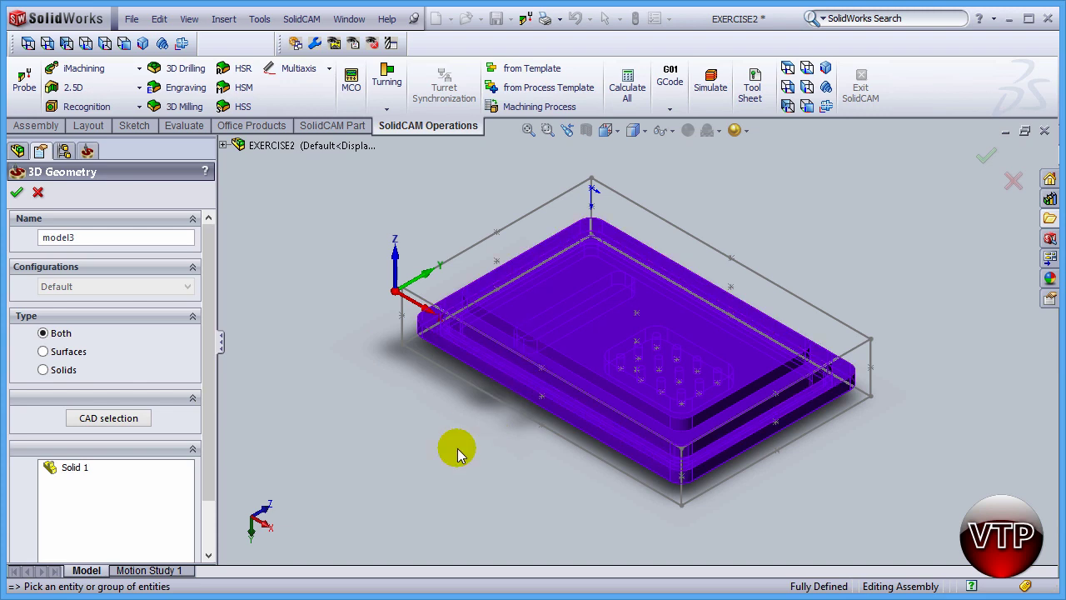
click(16, 195)
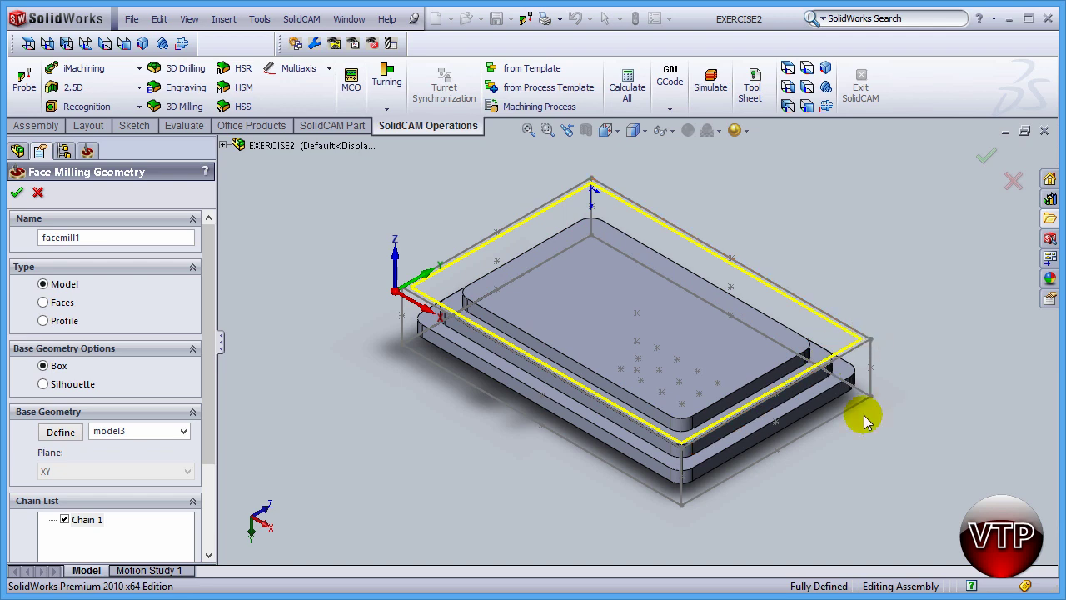
middle_drag(508, 504, 461, 424)
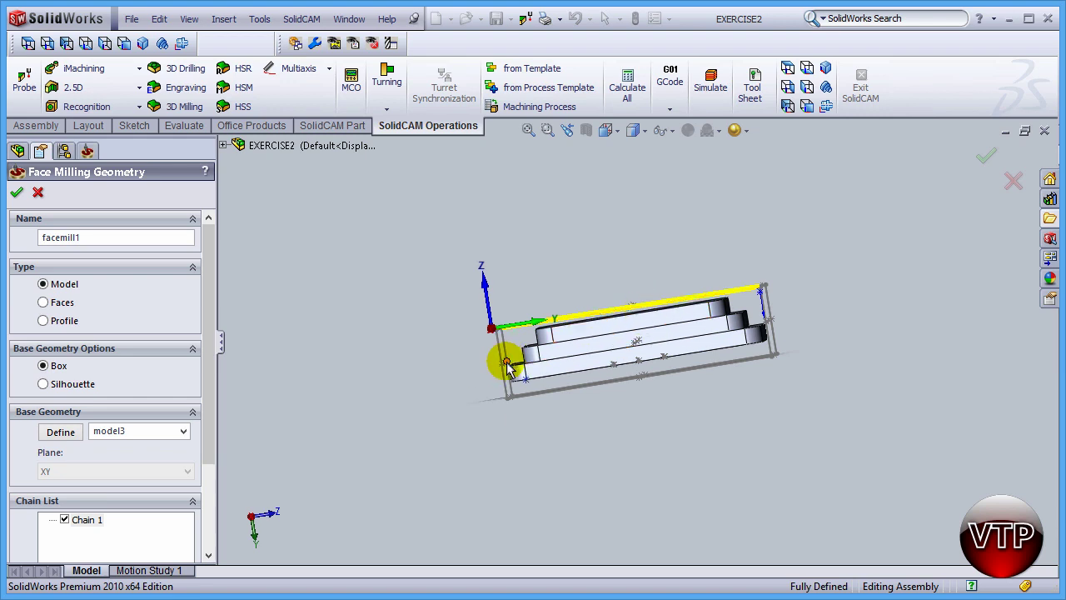
middle_drag(489, 369, 510, 438)
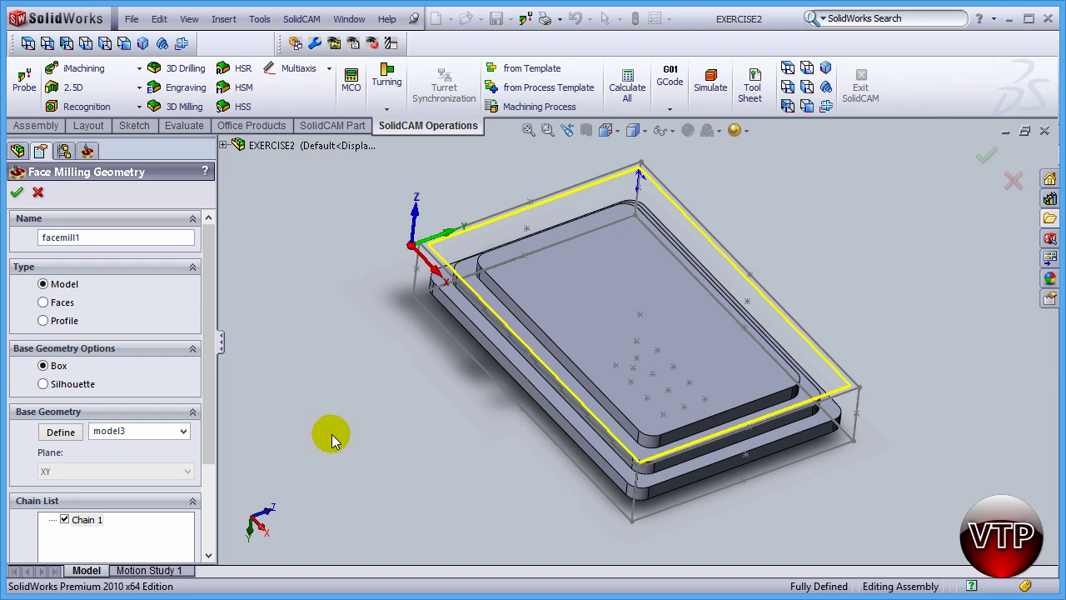
click(209, 479)
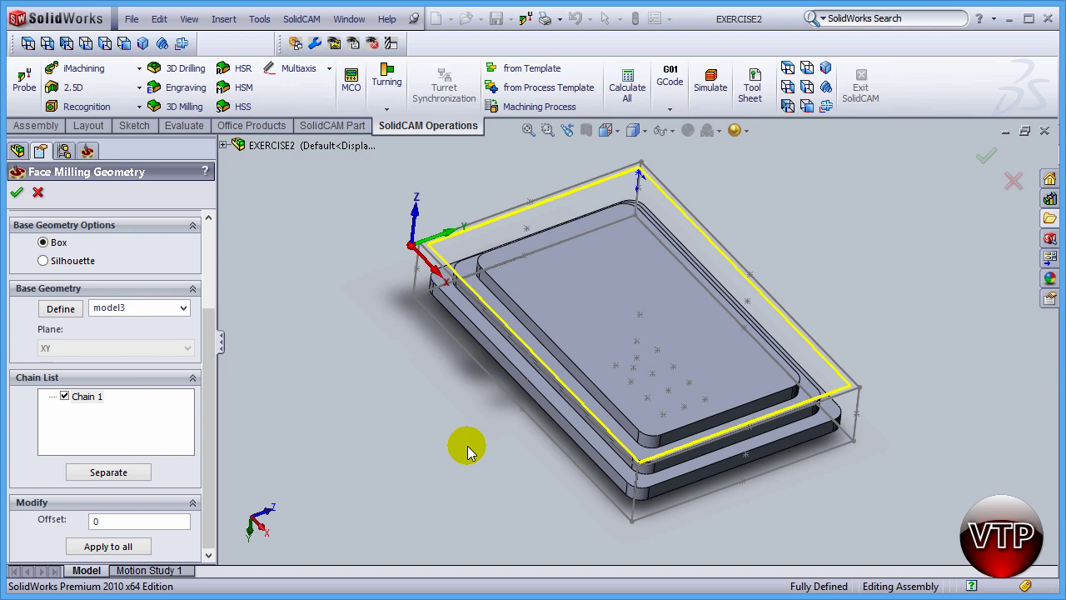
Apply a 0.25 modify offset to Chain 1 on all sides and orbit to check it
click(123, 521)
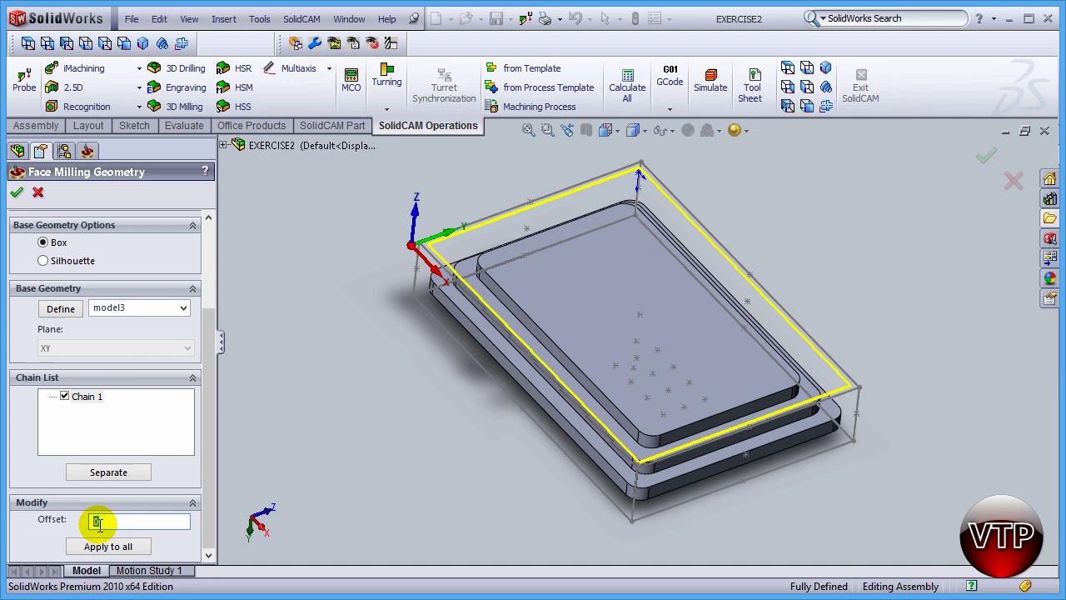
text(0.25)
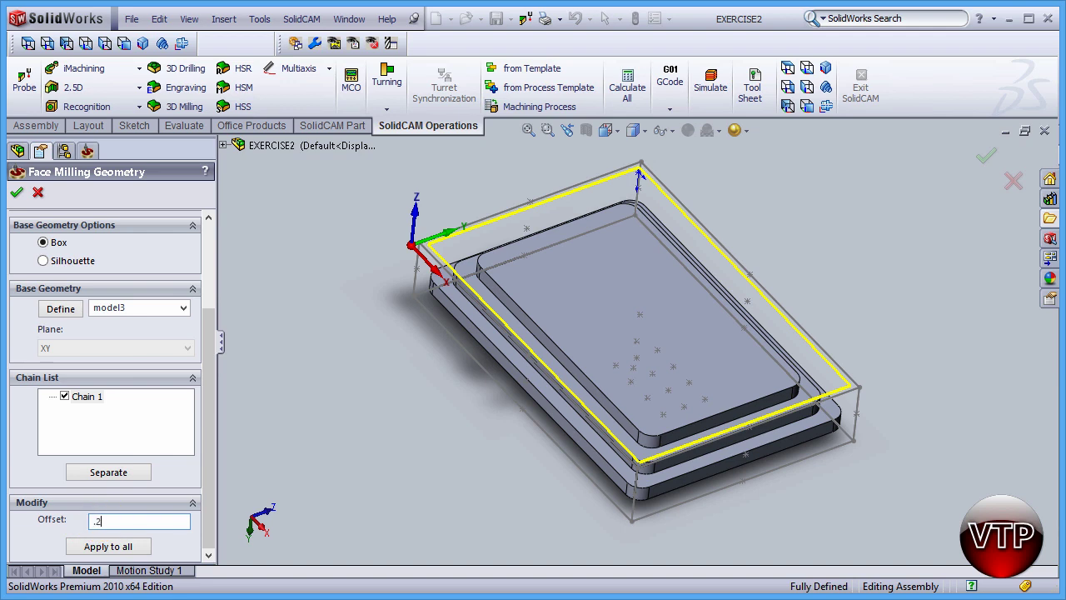
click(131, 547)
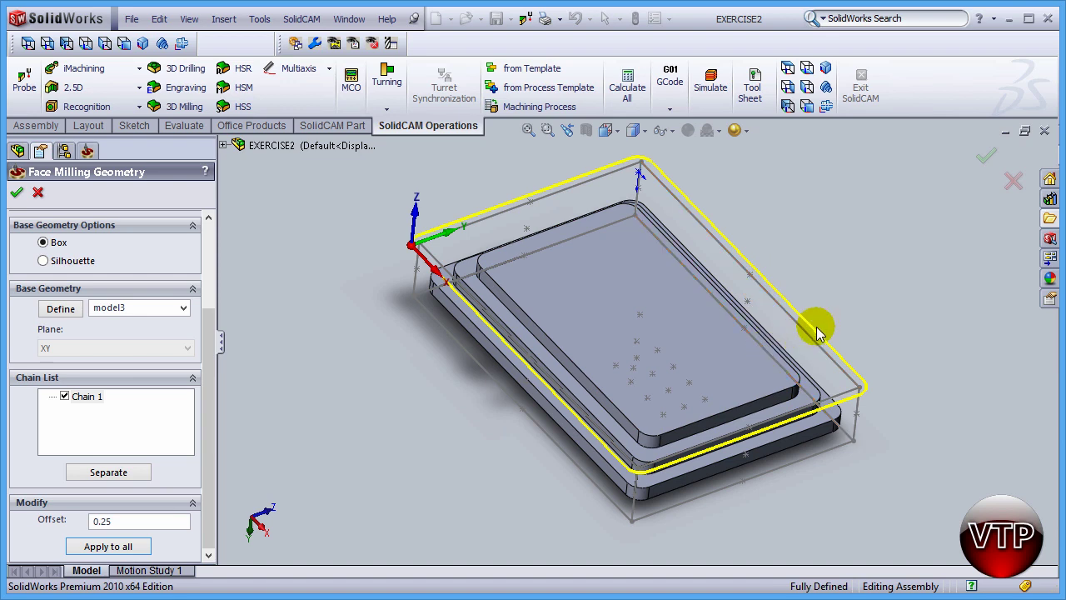
middle_drag(793, 333, 822, 448)
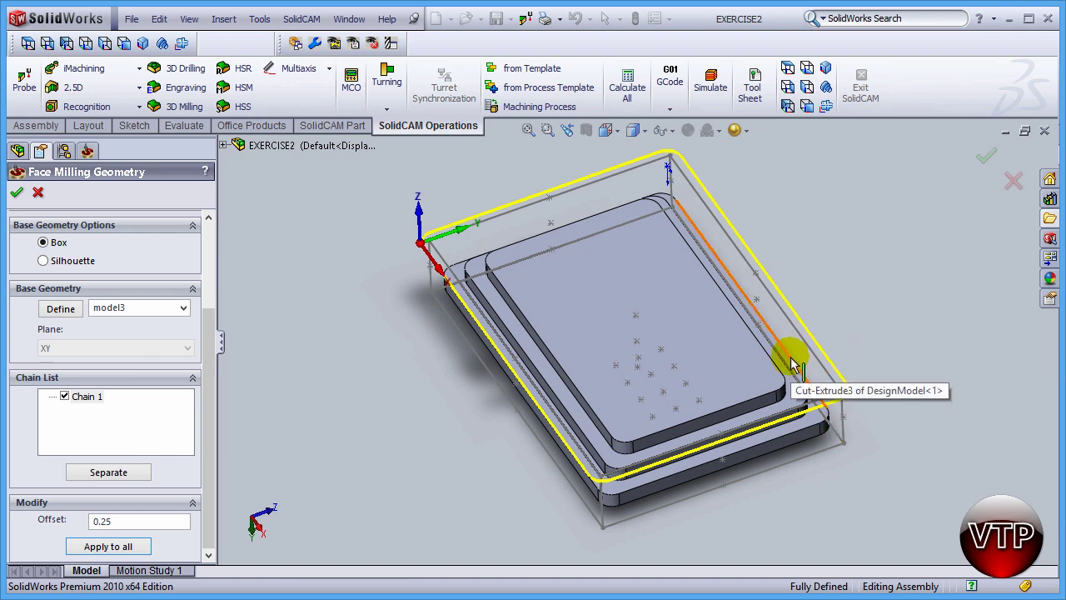
Accept the facemill1 geometry and bring up the operation's tool chooser
click(16, 197)
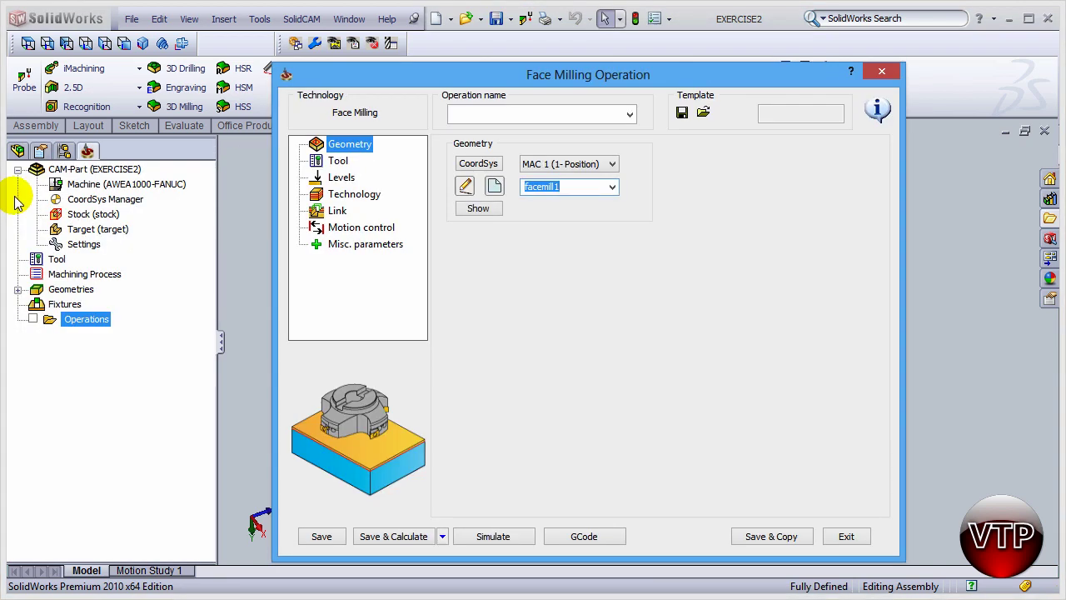
click(342, 163)
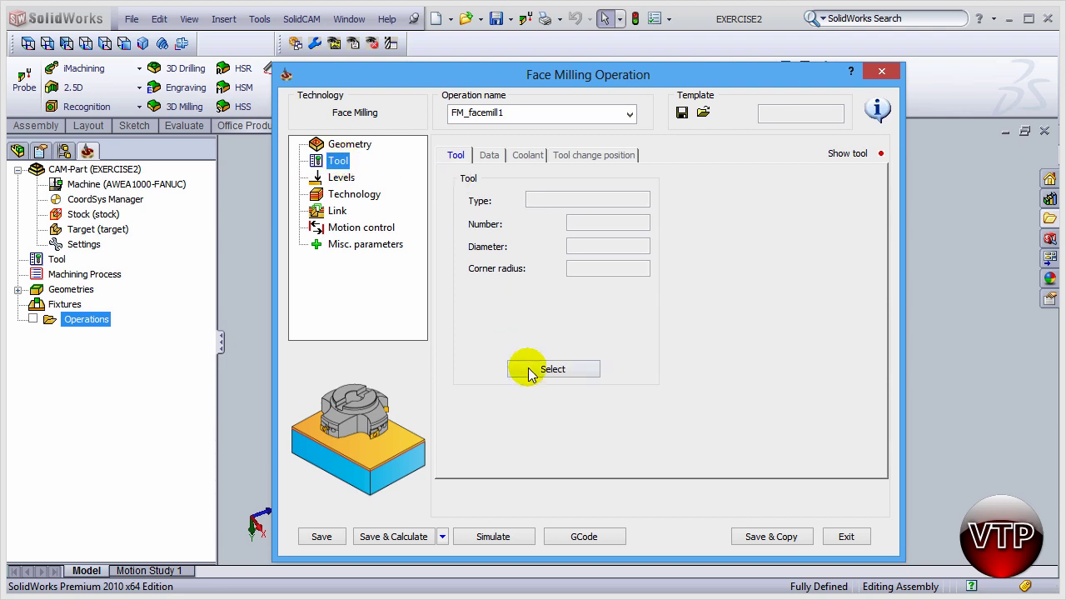
click(549, 369)
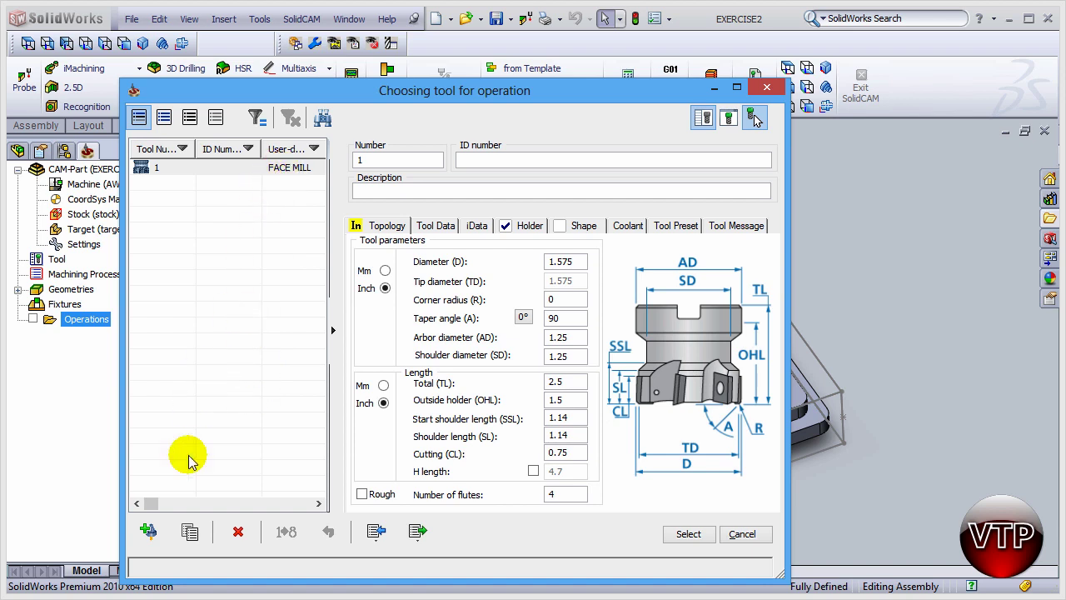
Add a face mill as Tool 2, then delete it, leaving only the 1.575 face mill Tool 1
click(148, 534)
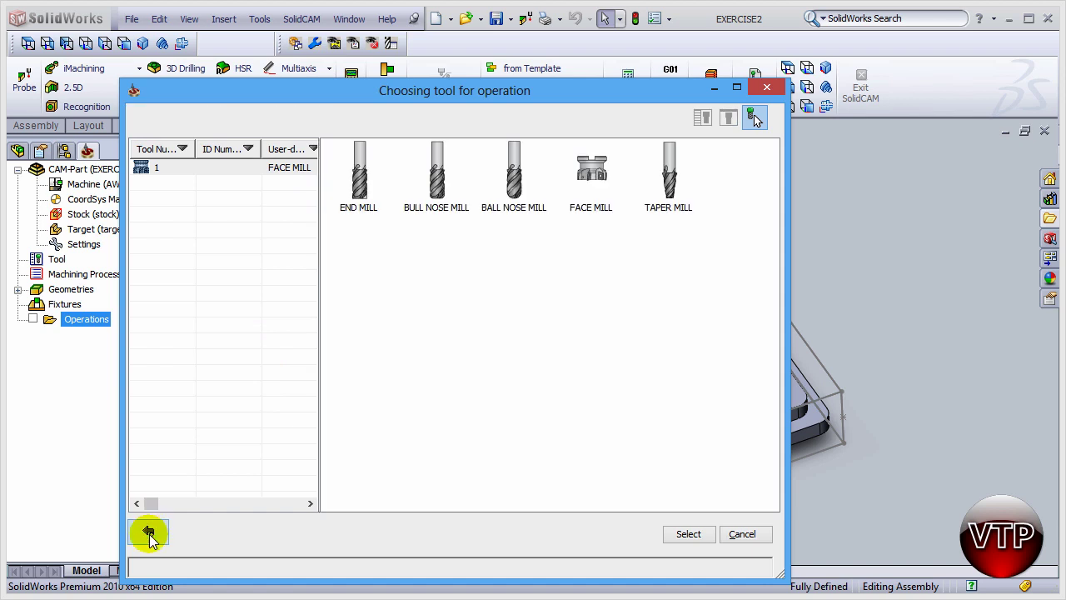
click(590, 191)
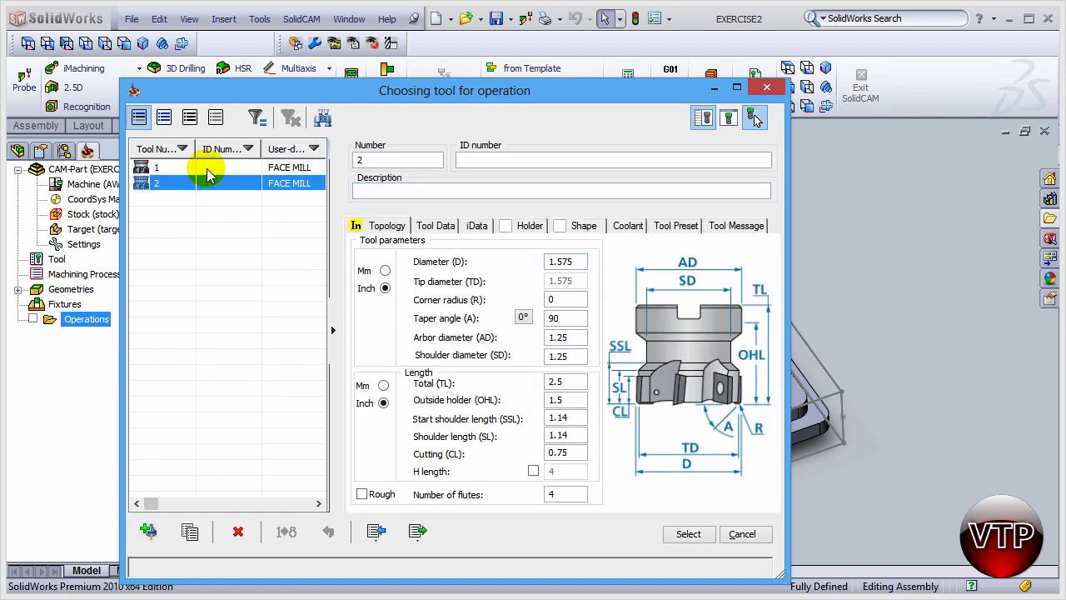
right_click(300, 191)
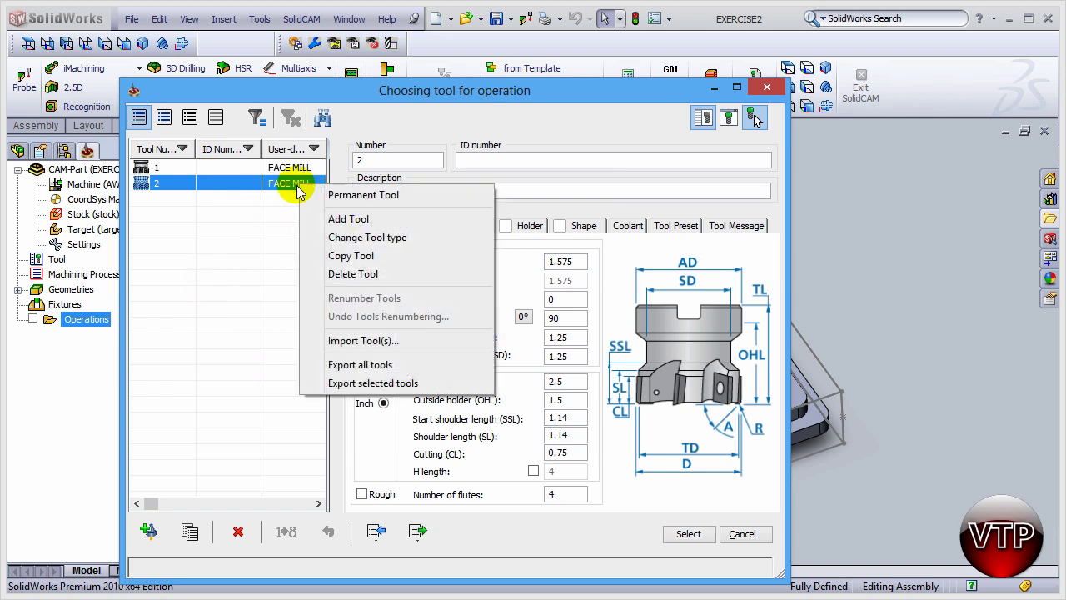
click(345, 274)
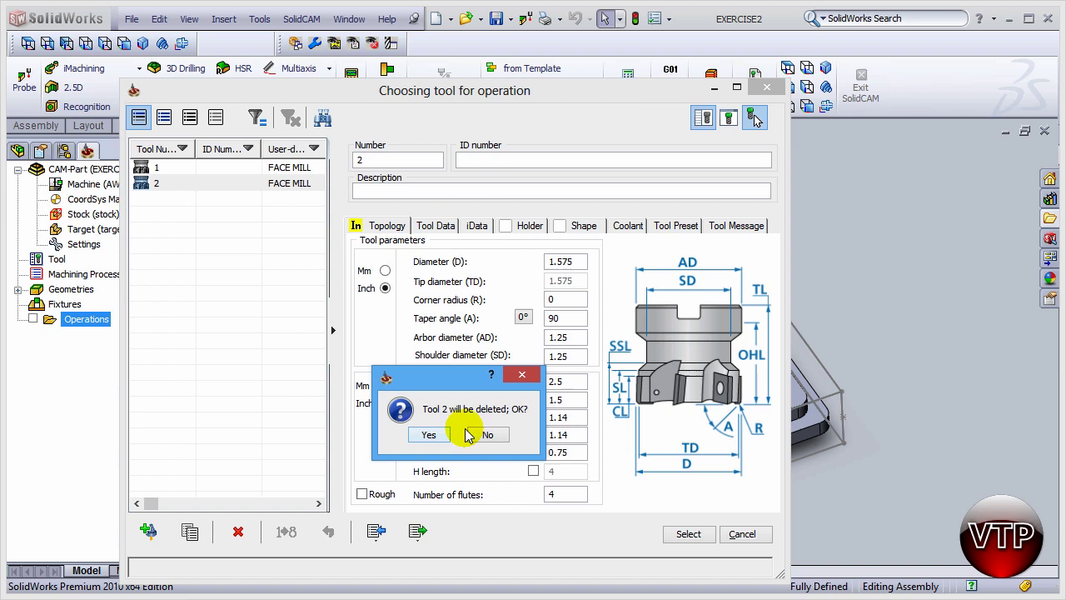
click(430, 435)
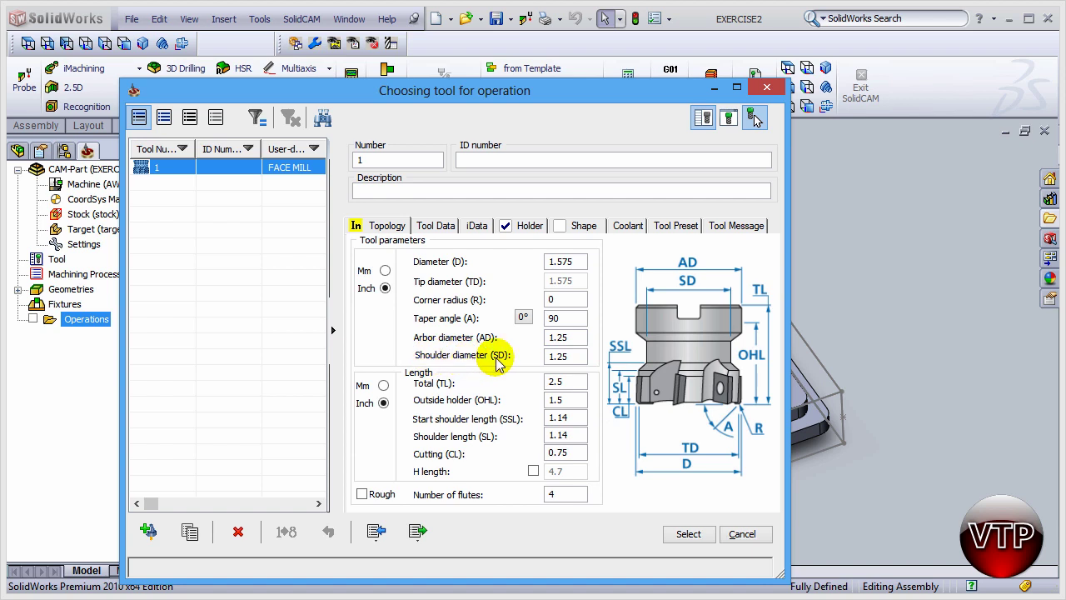
Give Tool 1 the ER 32 collet 2" Long holder from the global library, adding it locally
click(559, 355)
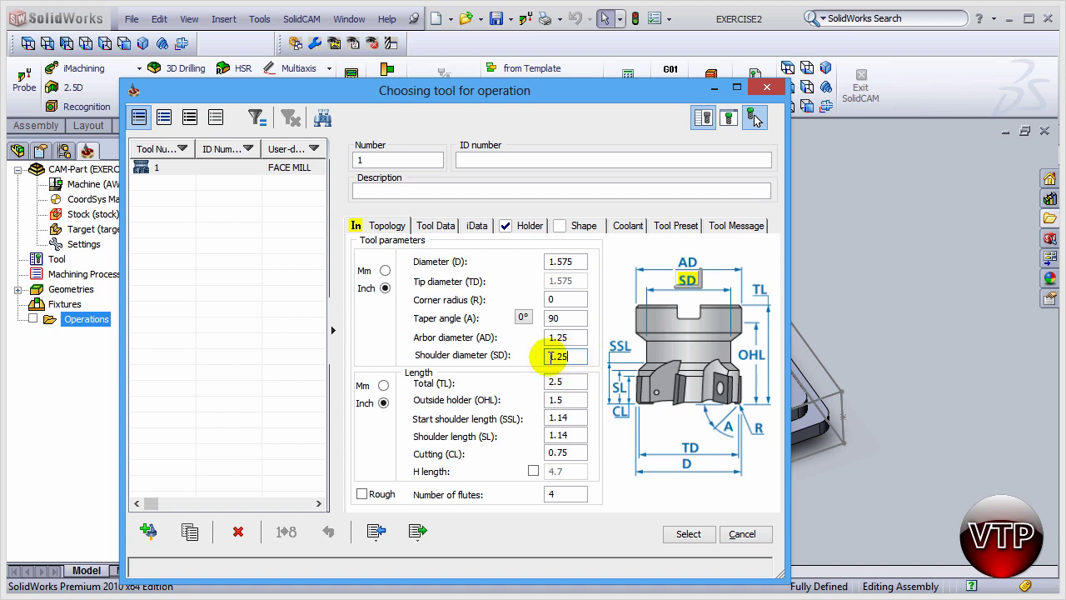
click(526, 227)
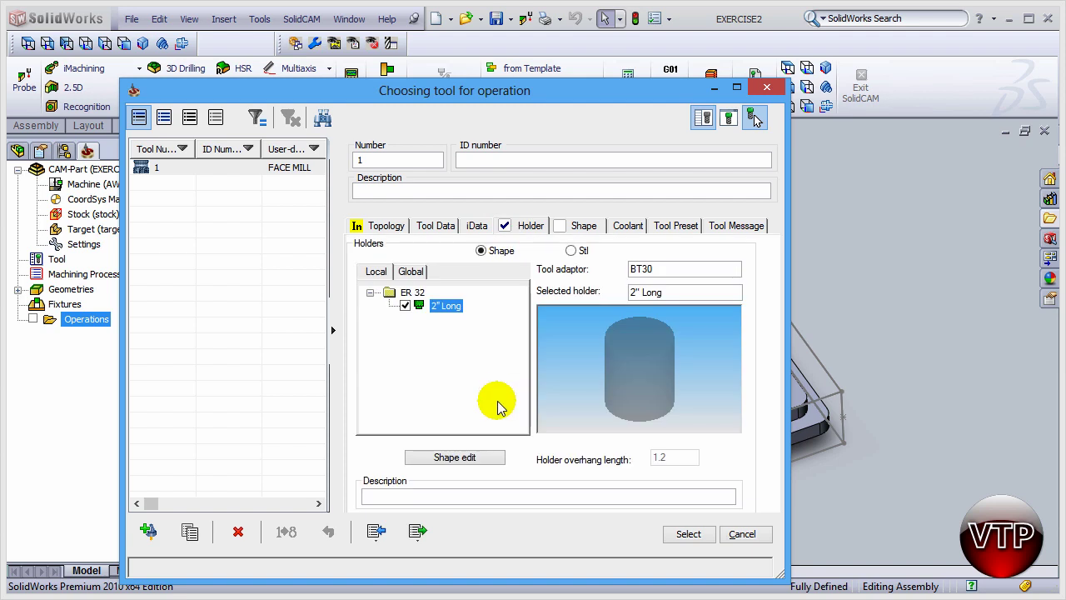
click(412, 272)
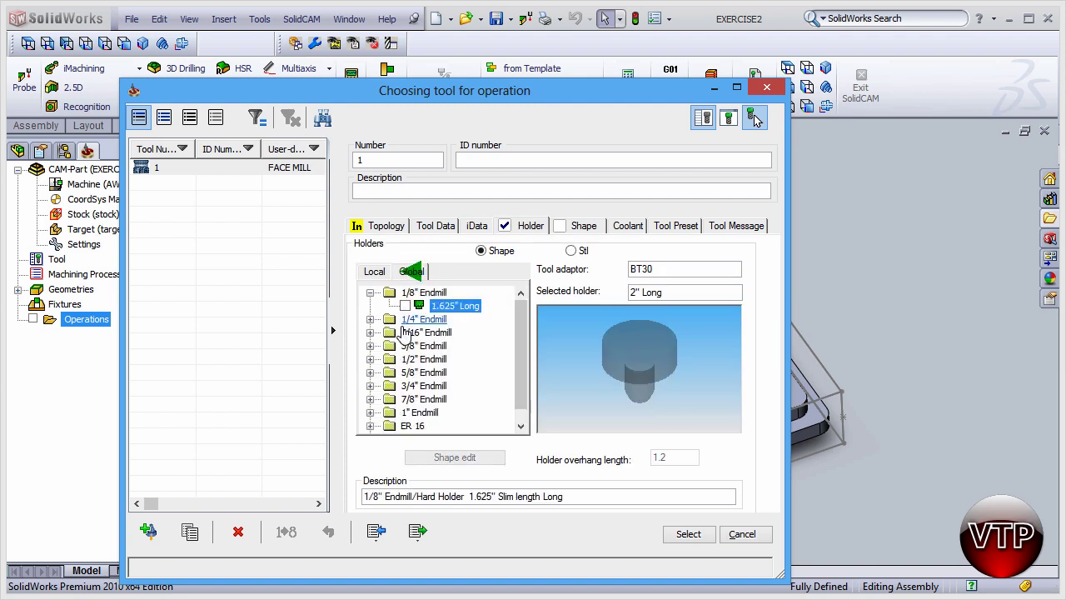
click(374, 273)
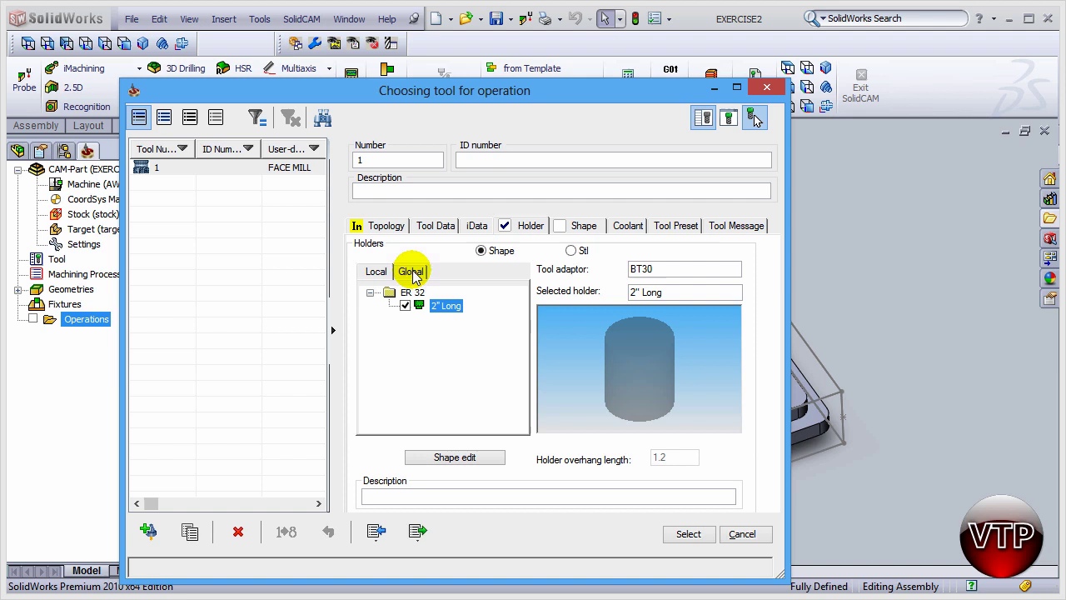
click(414, 275)
click(368, 293)
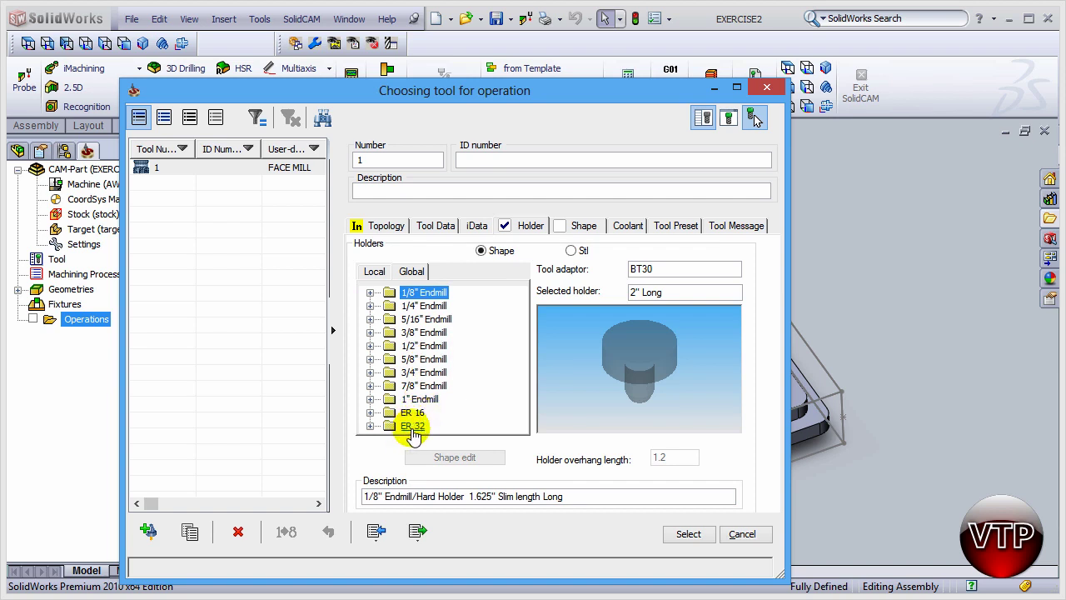
click(369, 426)
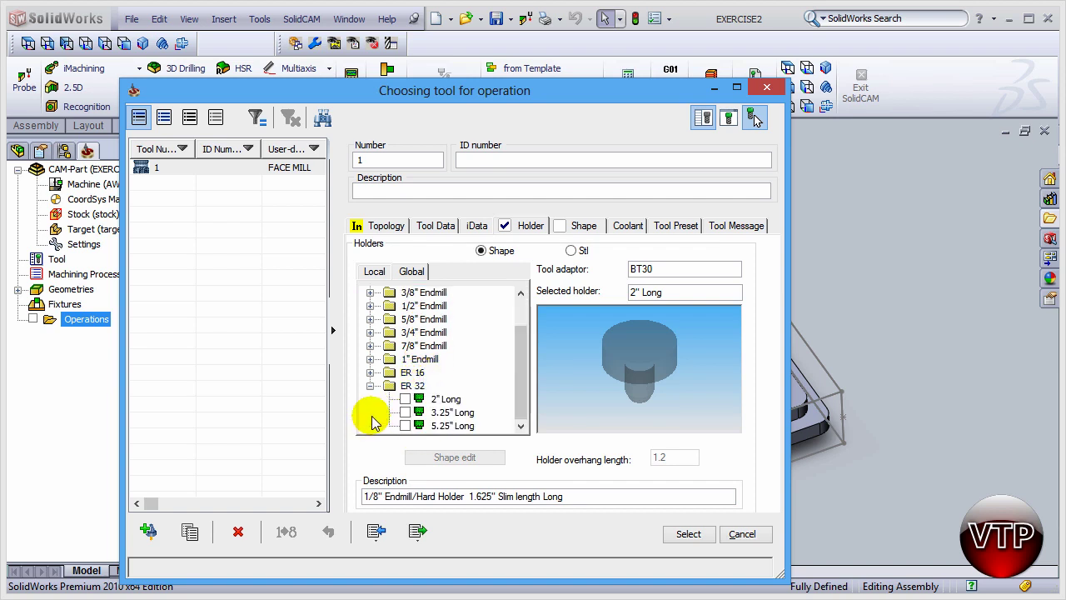
click(445, 399)
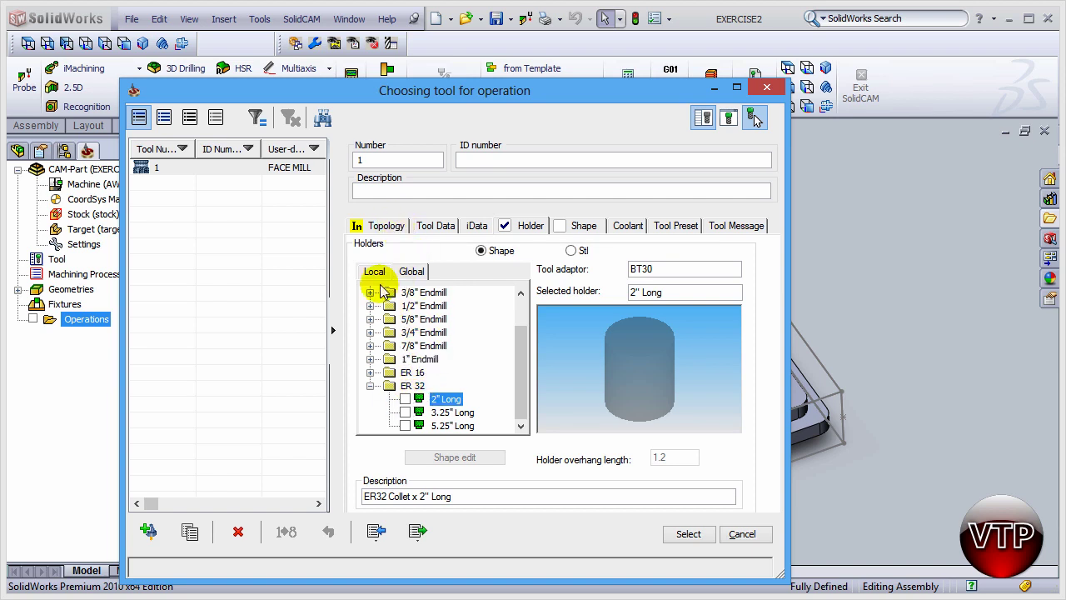
click(405, 399)
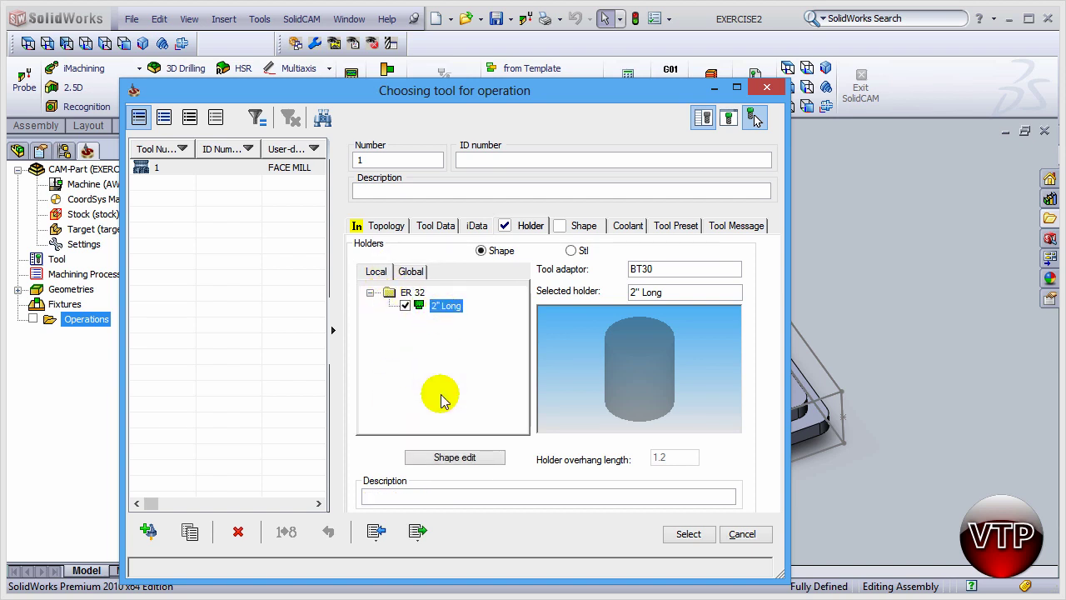
Review the Topology parameters and assign the 1.575-inch face mill Tool 1 to FM_facemill1
click(392, 226)
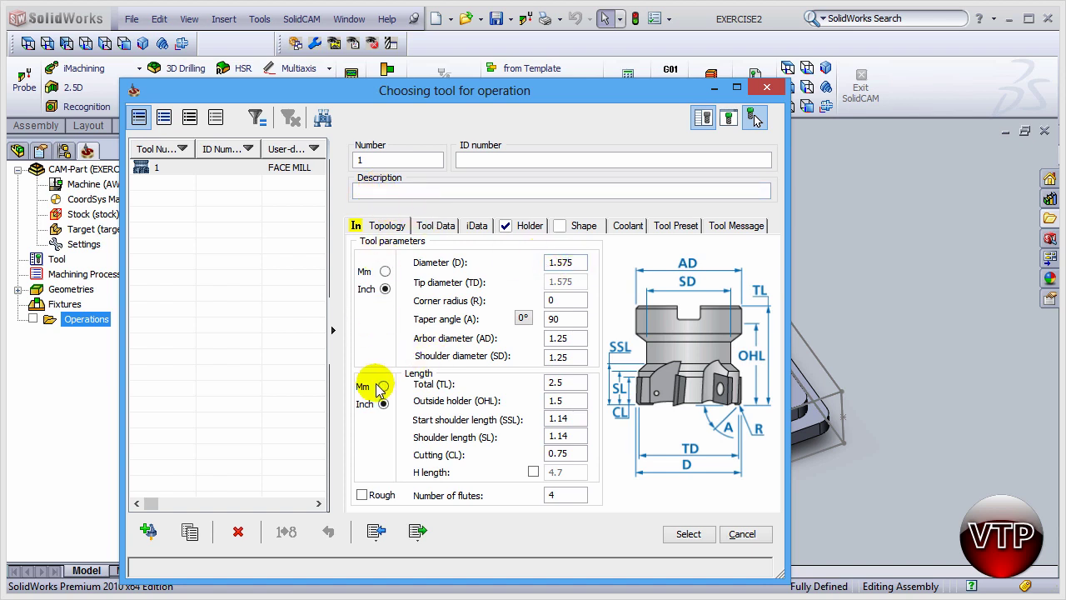
click(509, 159)
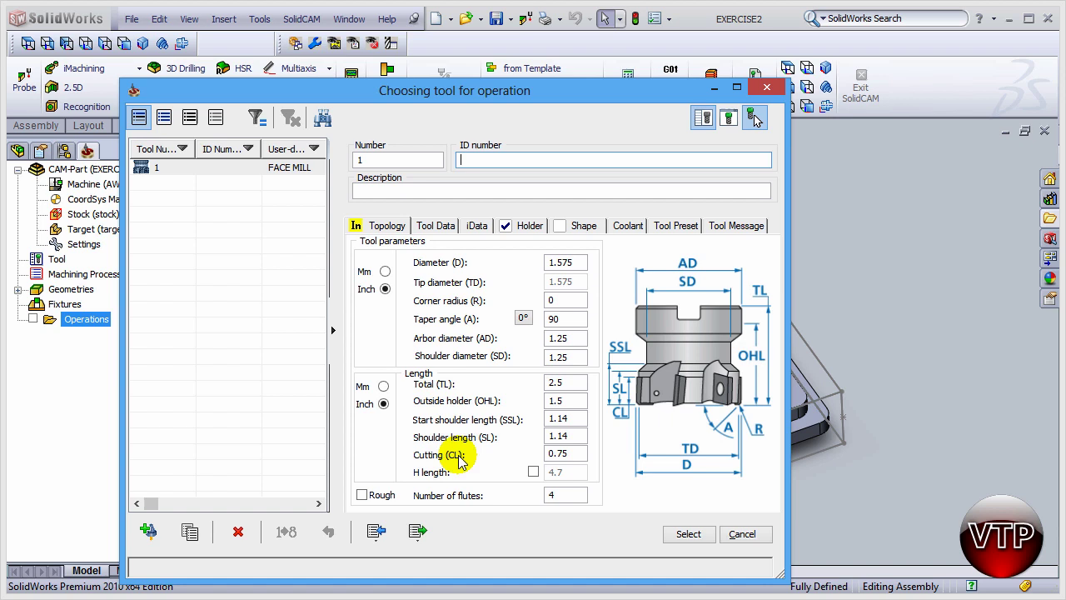
click(688, 535)
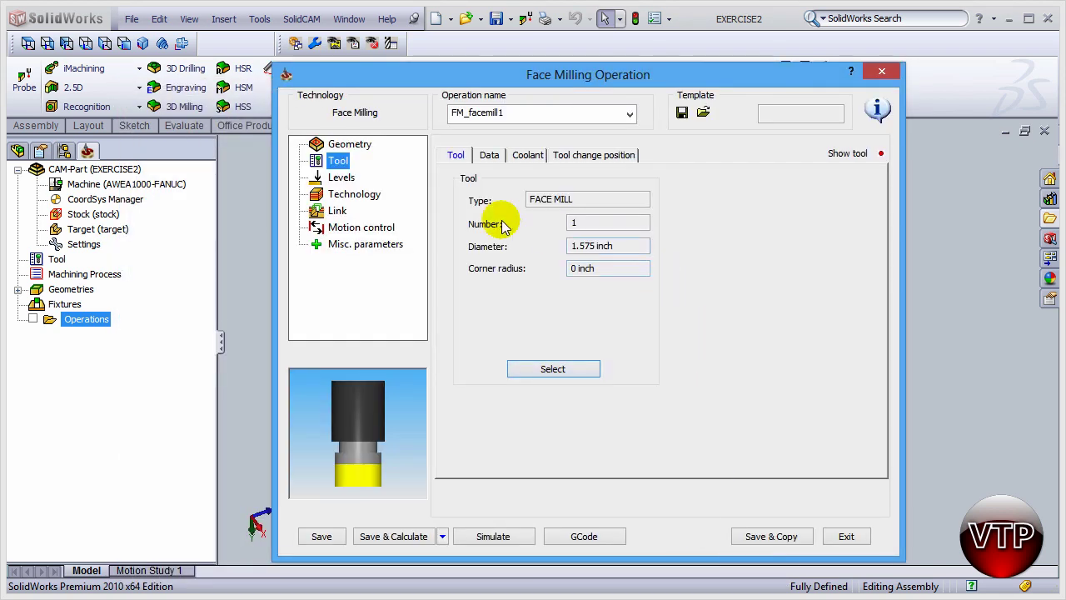
Take the face depth from the part's top face, giving 0.1 depth and 0.1 step down
click(342, 181)
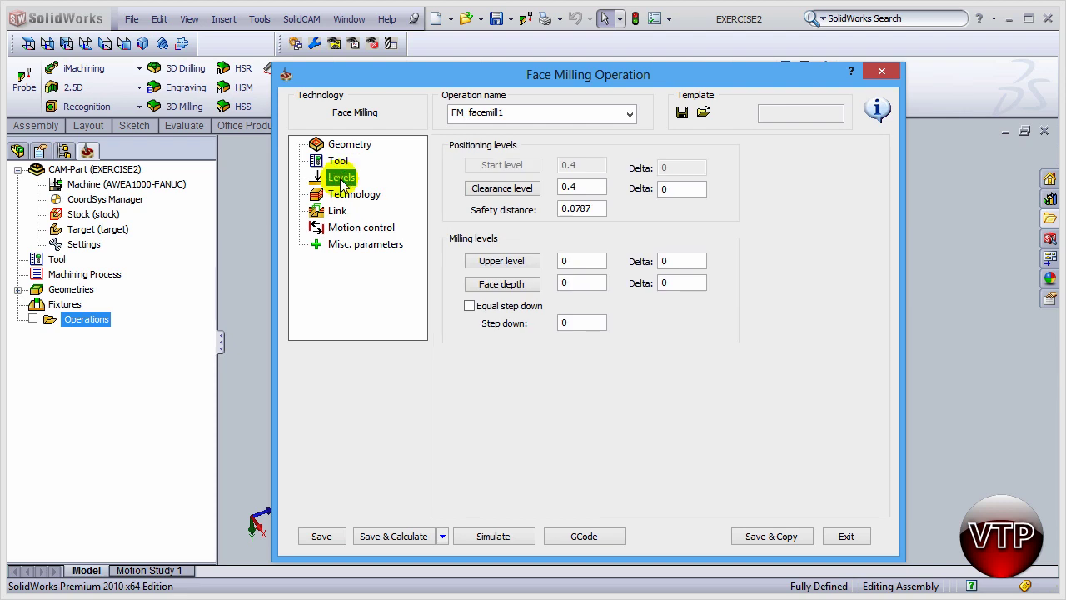
click(515, 288)
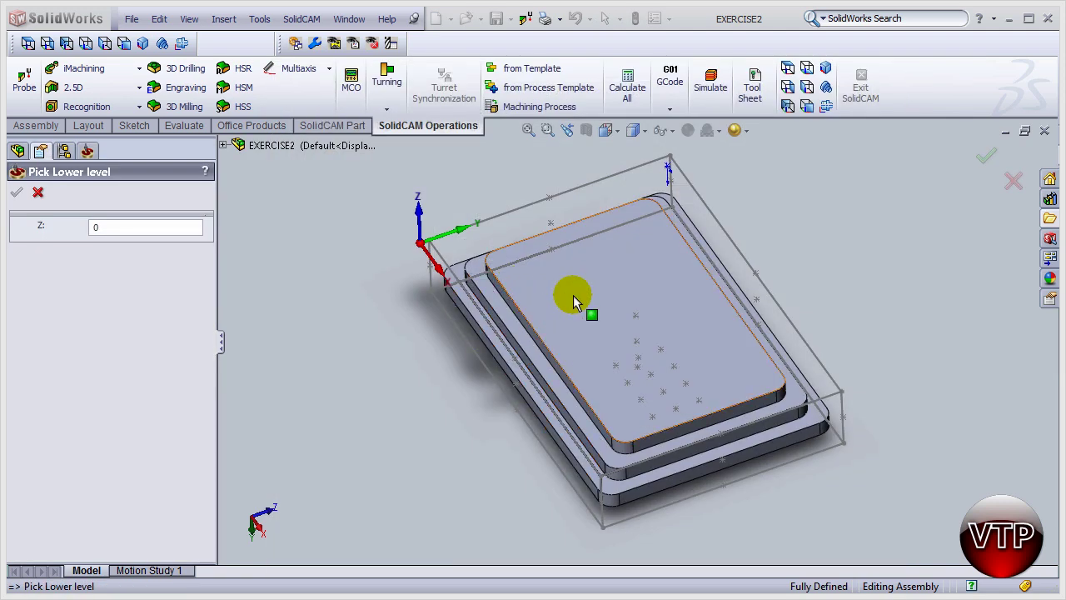
click(573, 295)
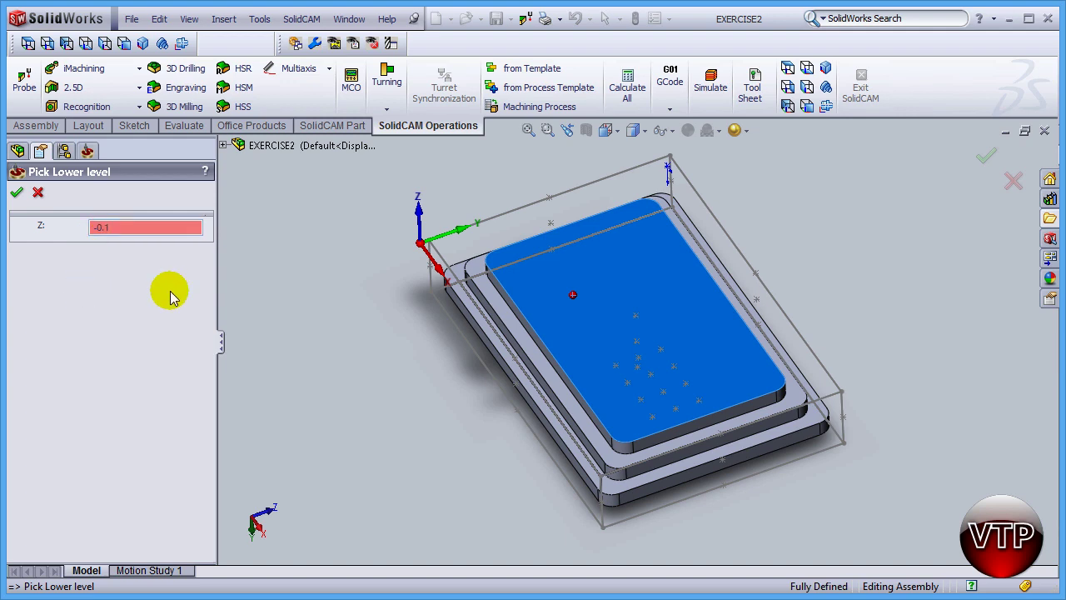
click(553, 282)
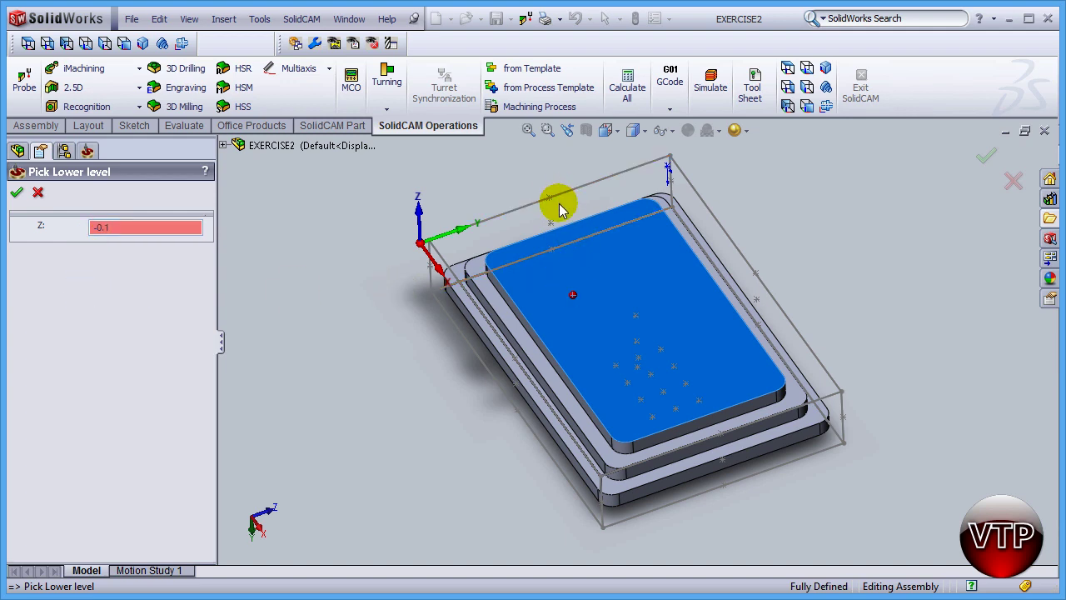
drag(550, 233, 548, 284)
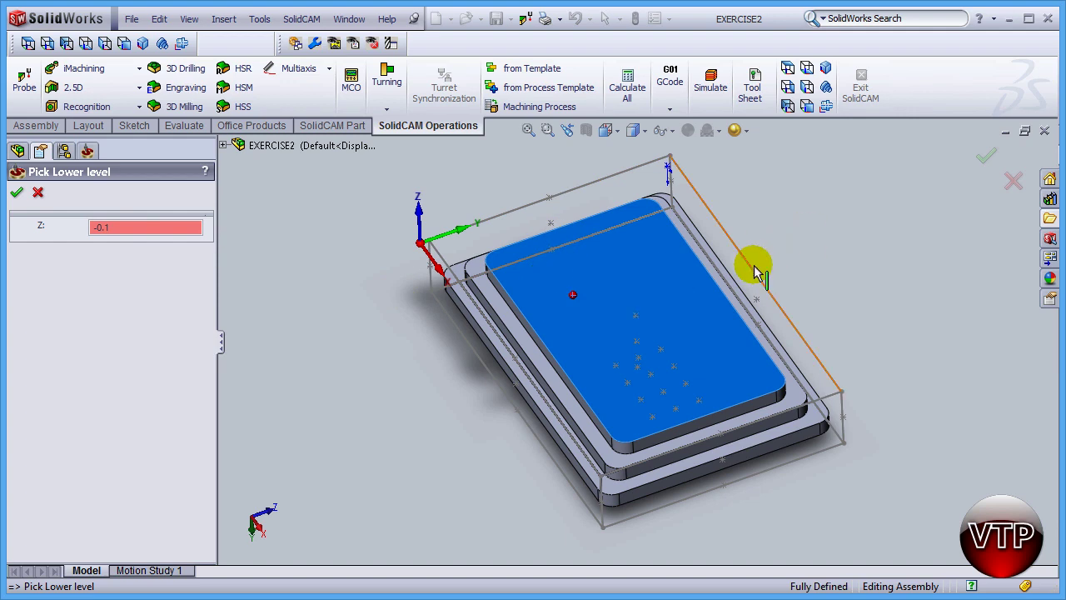
click(655, 312)
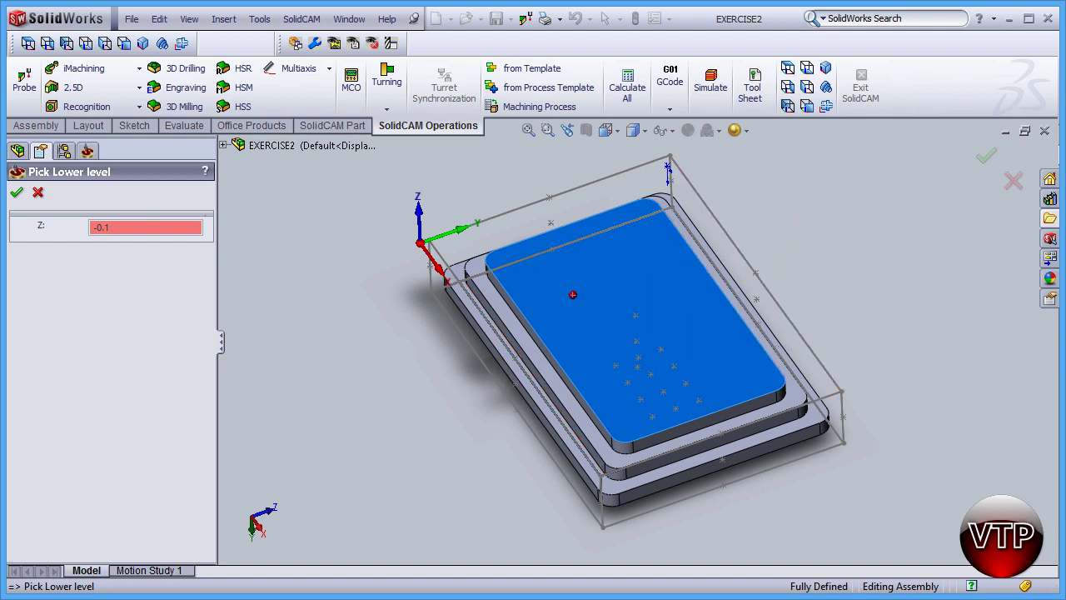
click(16, 195)
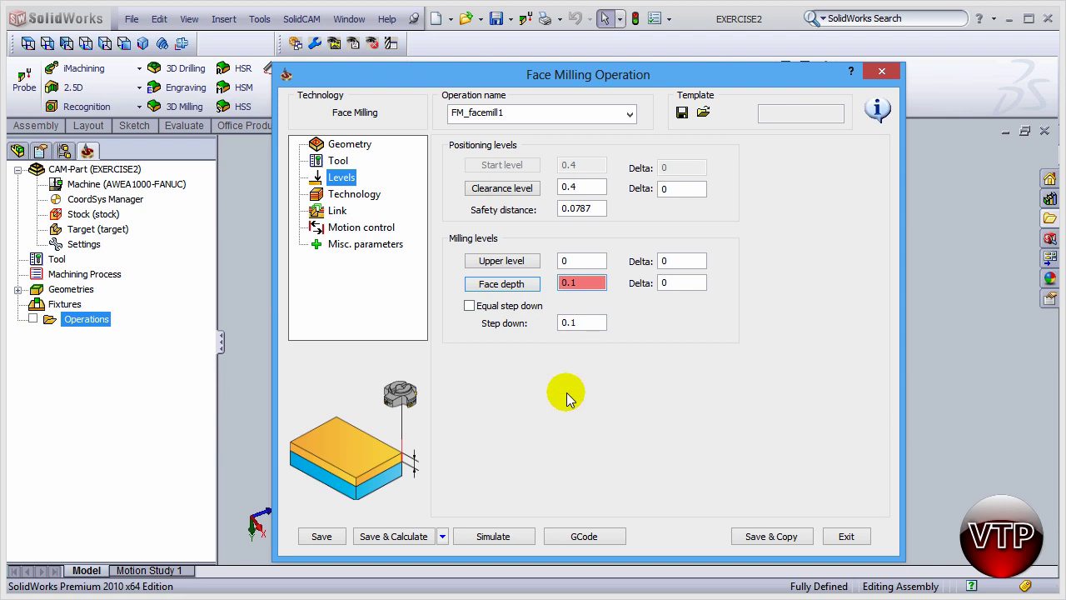
Keep Hatch as the face milling technology
click(354, 194)
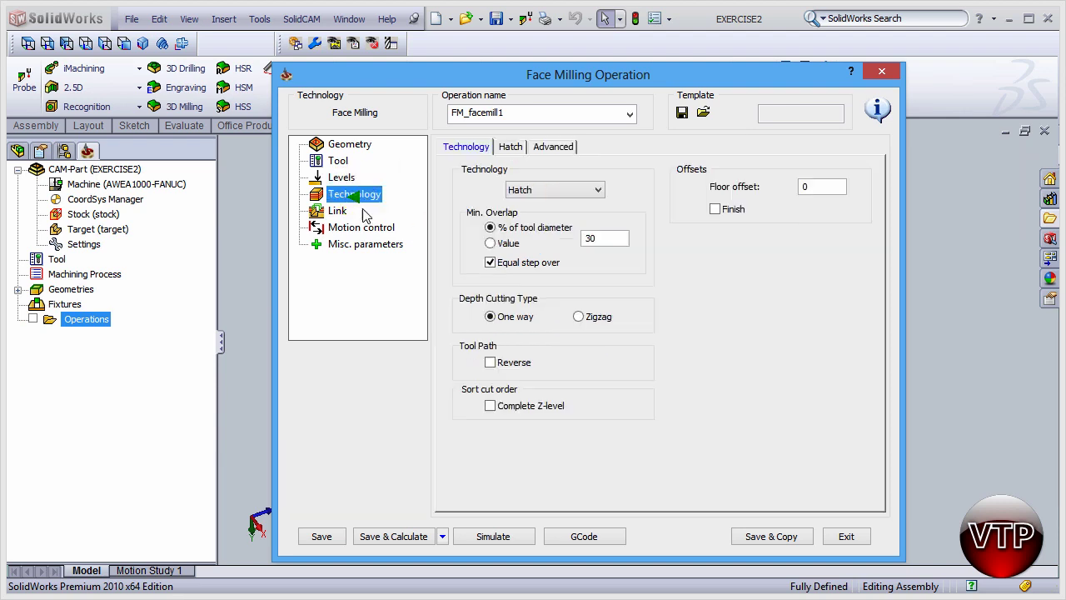
click(538, 190)
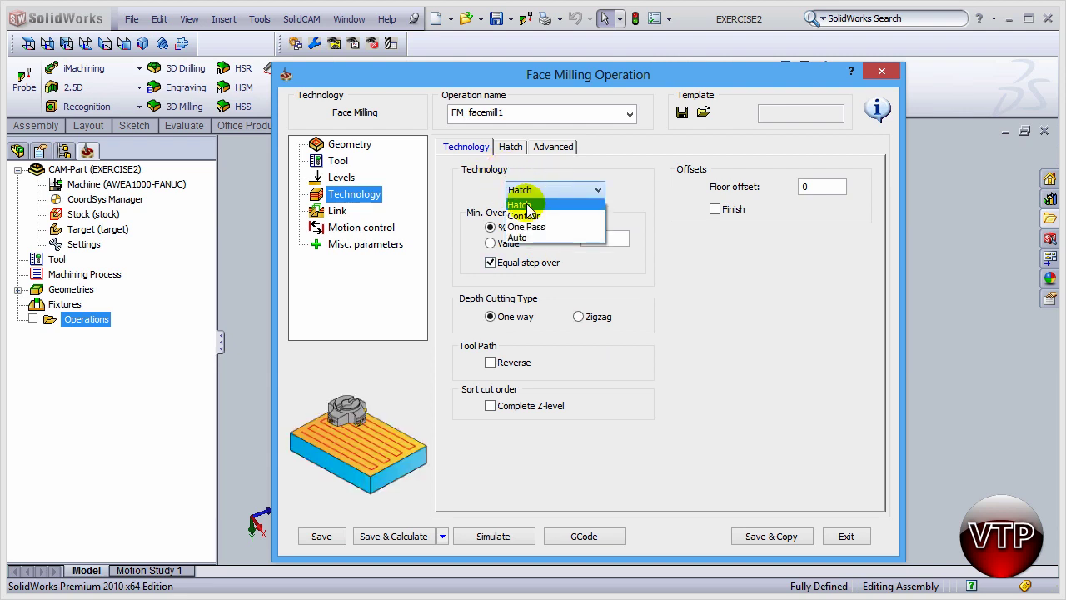
click(533, 205)
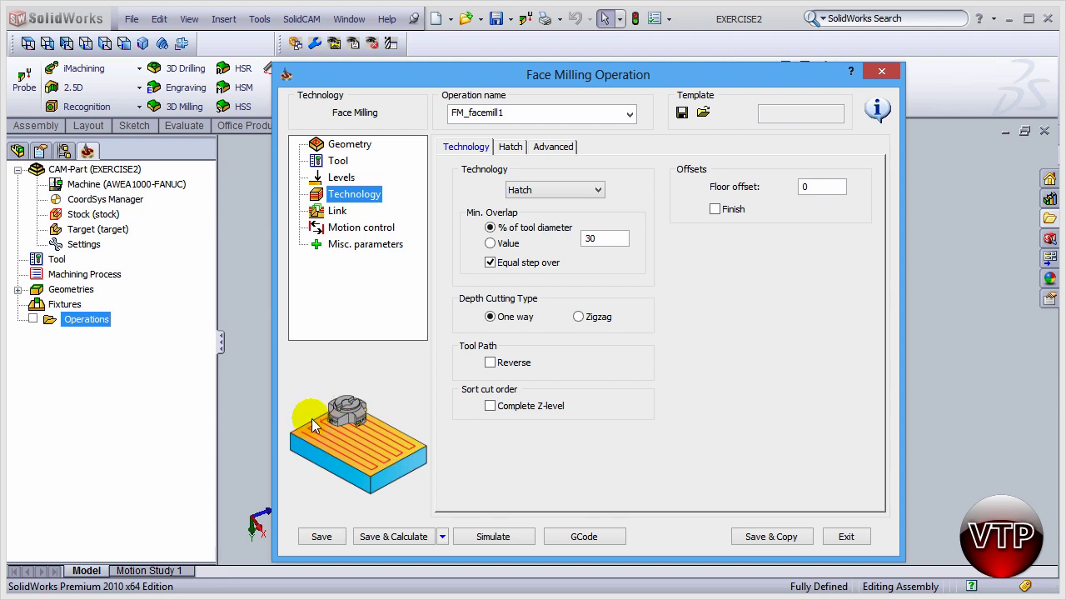
click(409, 443)
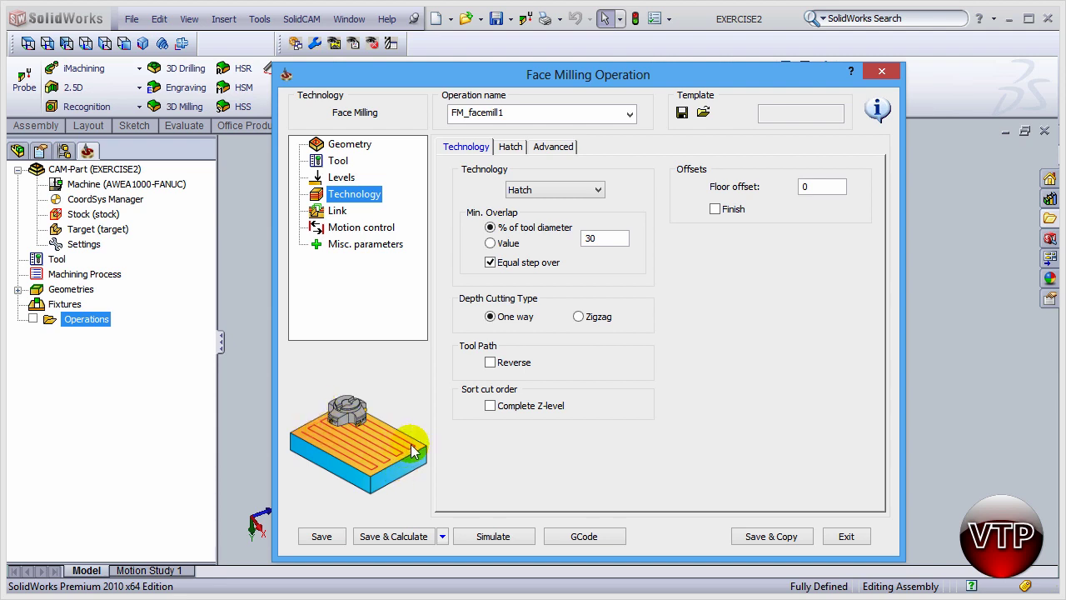
click(414, 442)
click(399, 434)
click(411, 445)
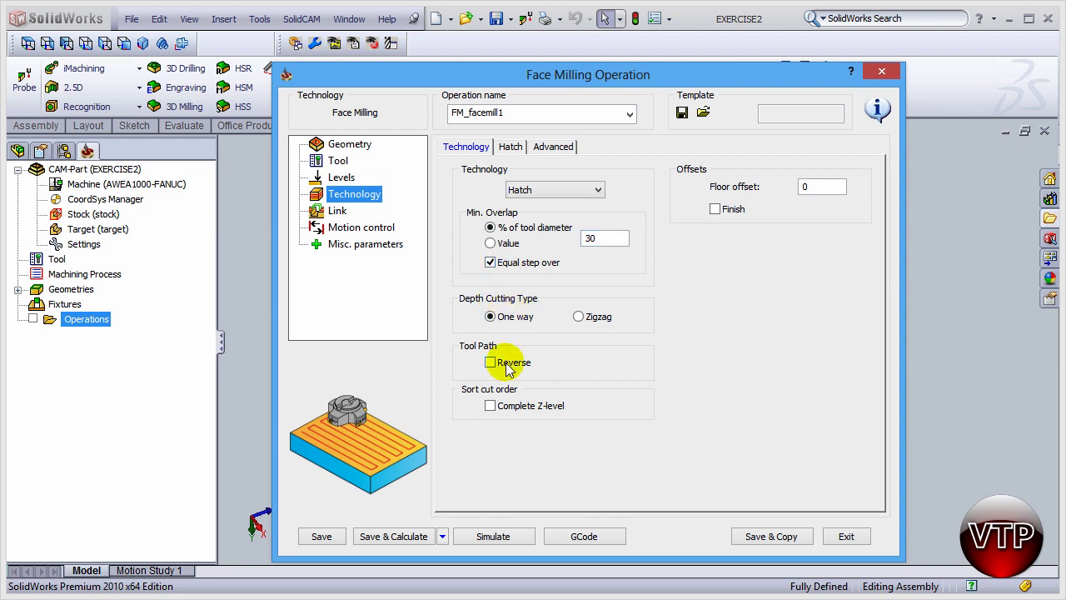
Set the floor offset to .05 and enable the Finish pass
double_click(804, 186)
text(.1)
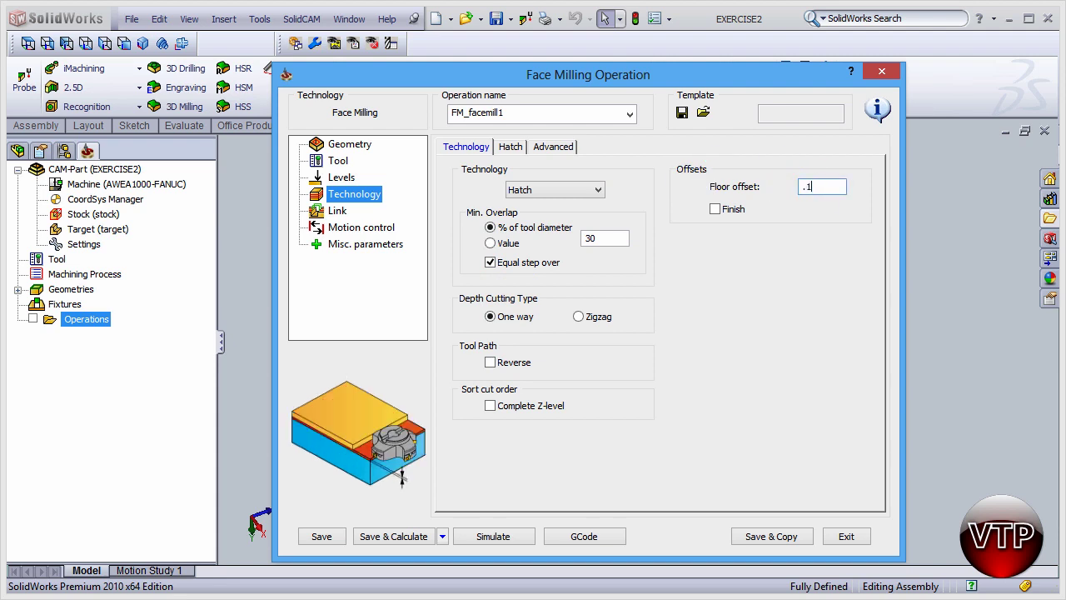
click(715, 209)
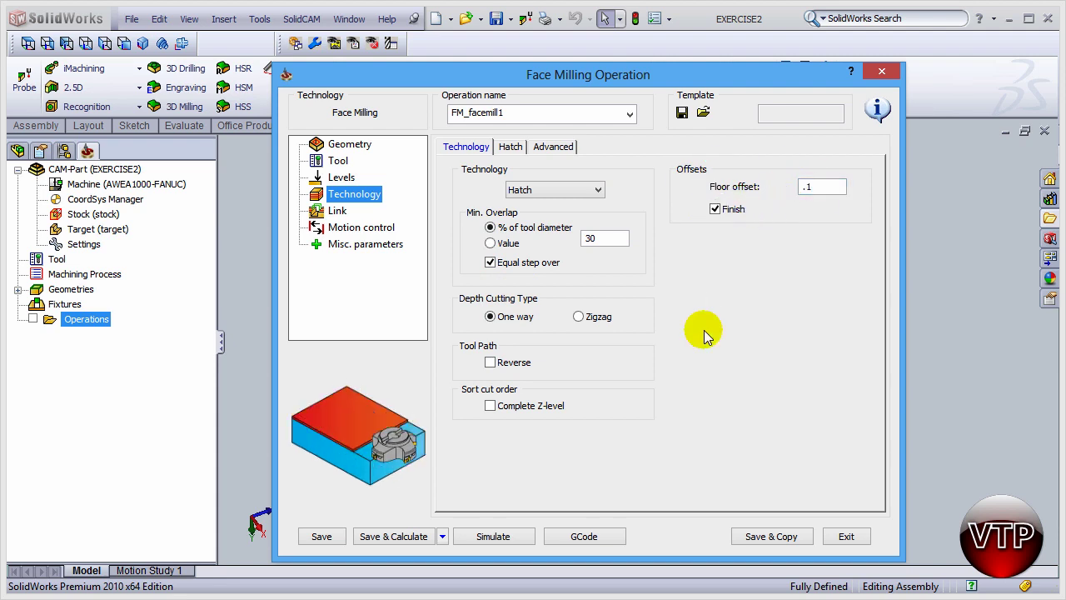
click(810, 189)
text(0)
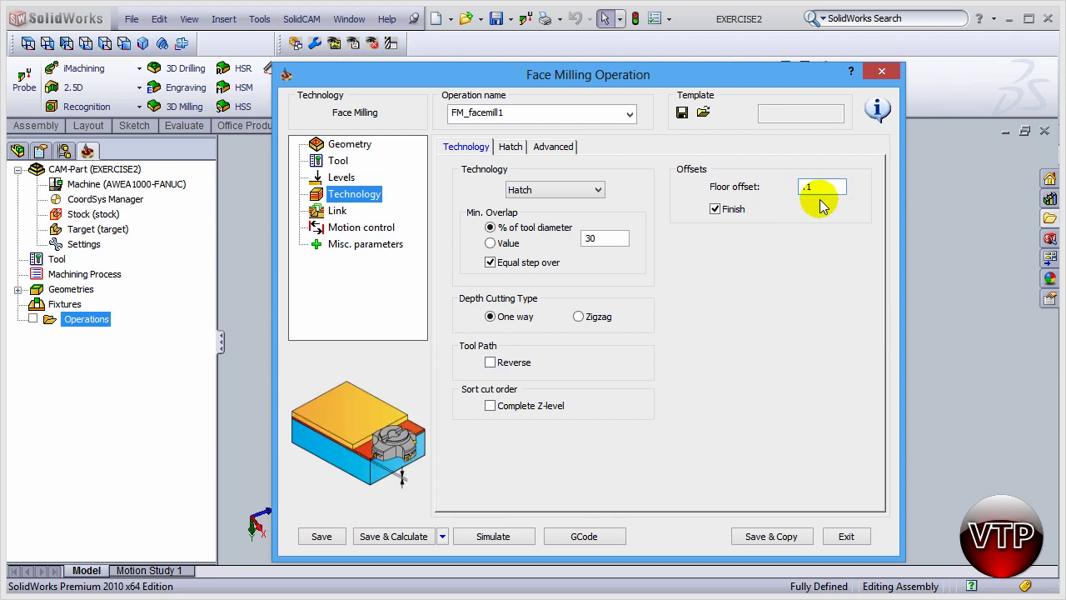
click(816, 187)
key(BackSpace)
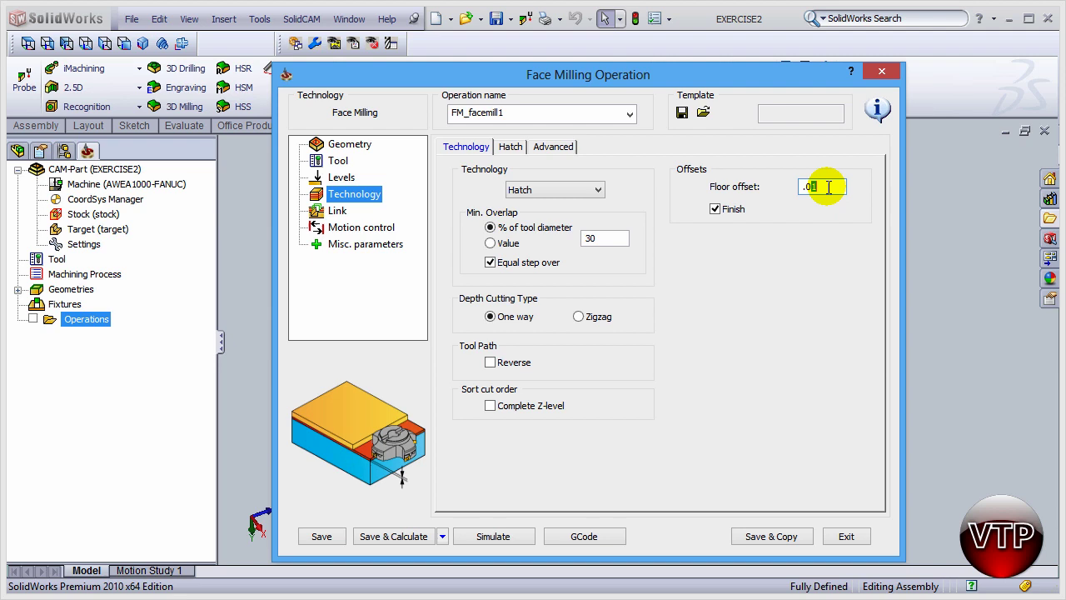
text(5)
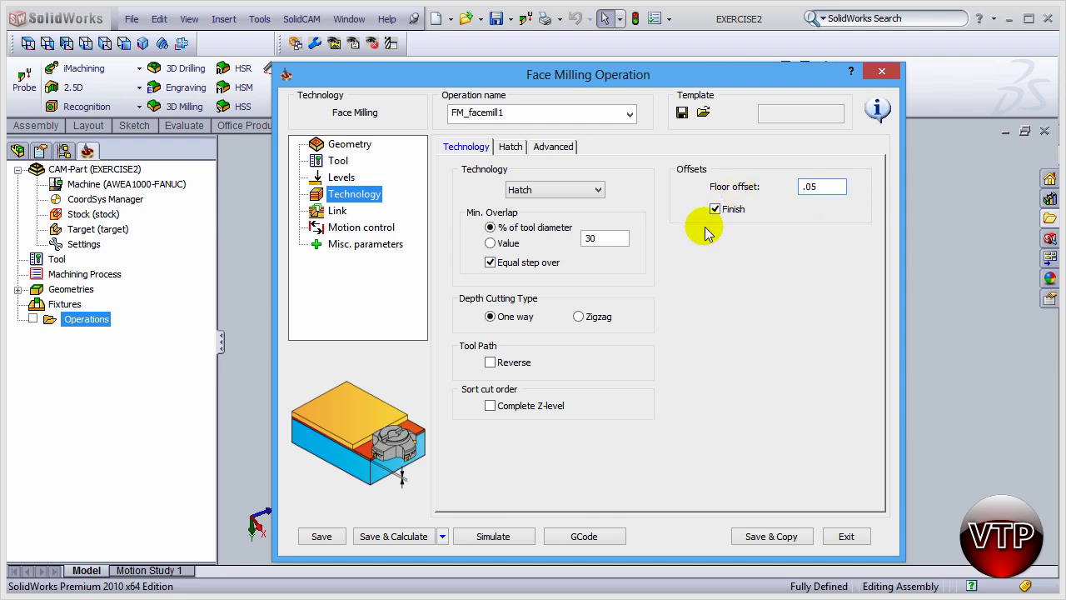
click(819, 190)
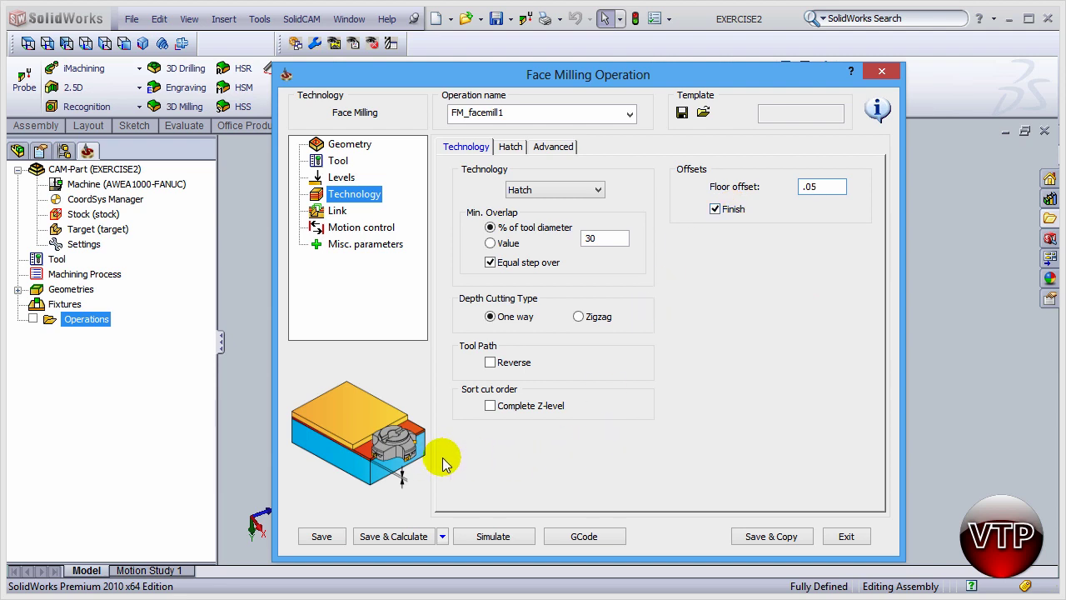
Set the hatch angle to Automatic optimal angle with Delta 0
click(511, 147)
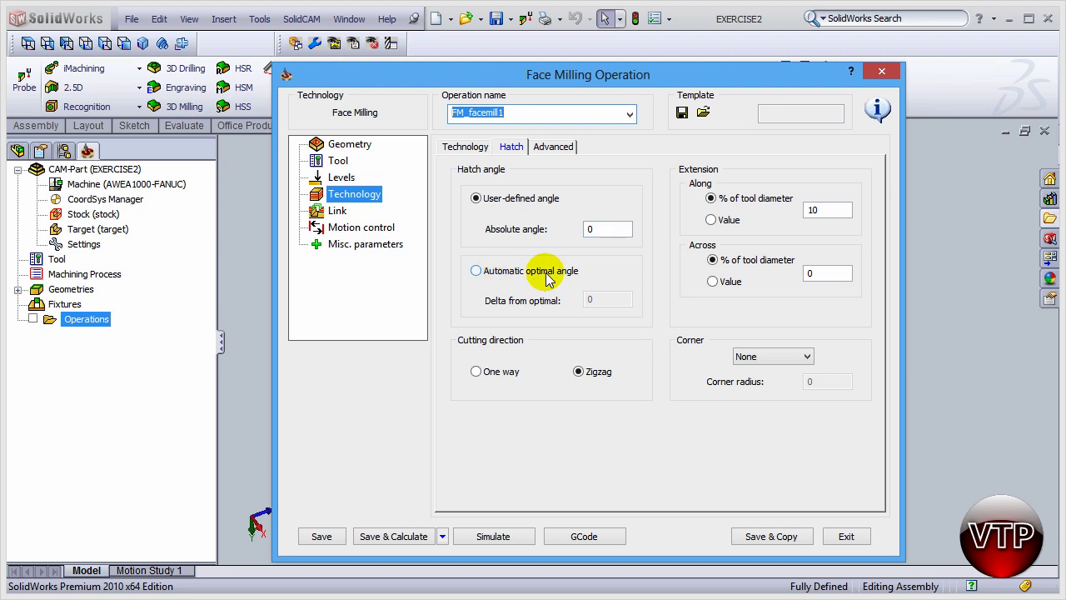
click(490, 274)
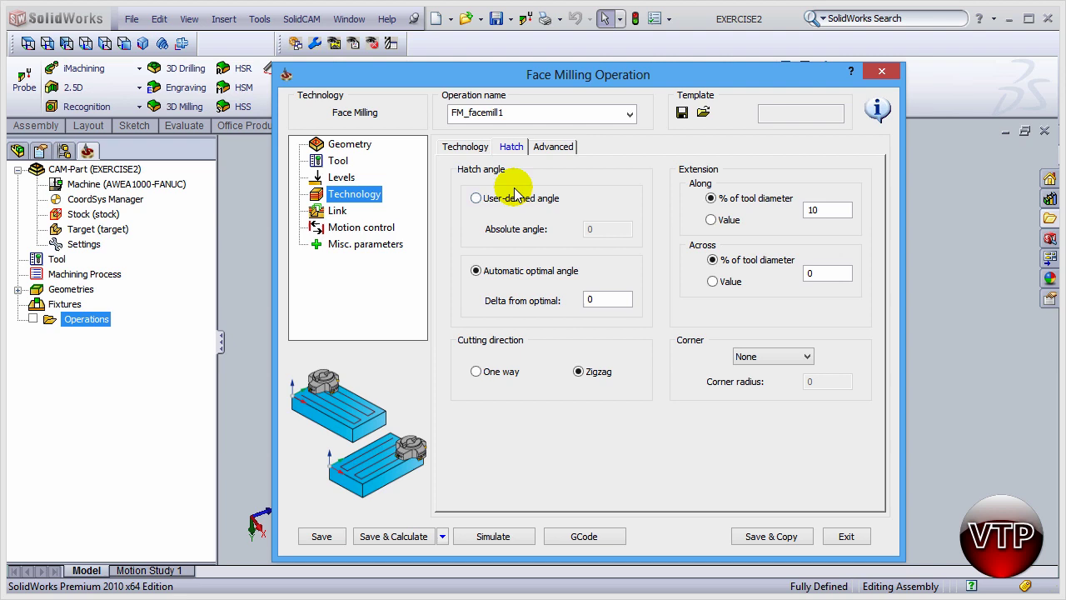
click(461, 150)
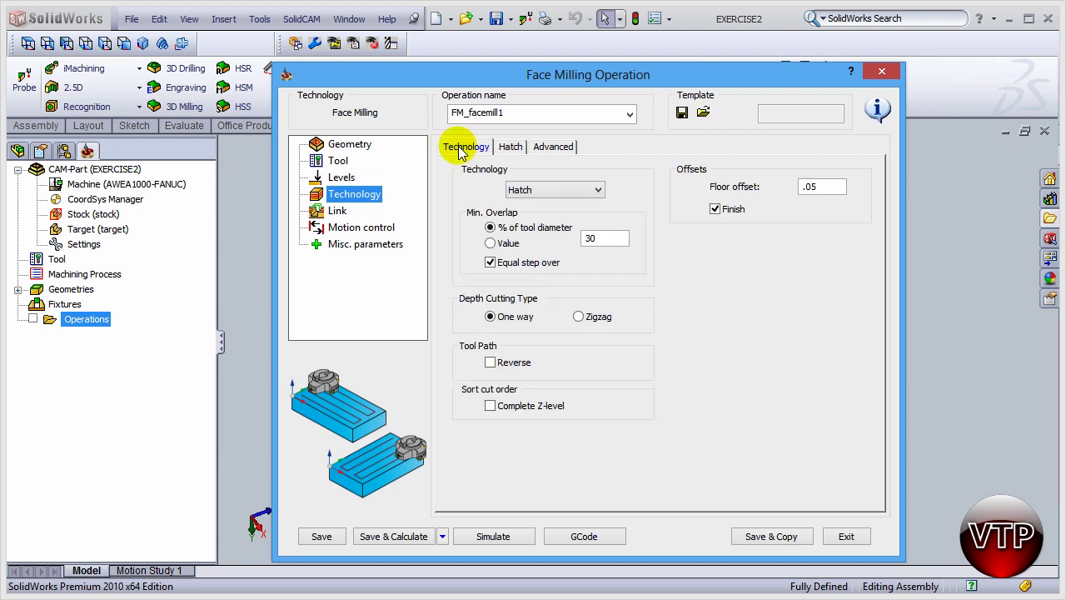
In Link, choose a Tangent lead in of length 0.1 with lead out same as lead in
click(338, 212)
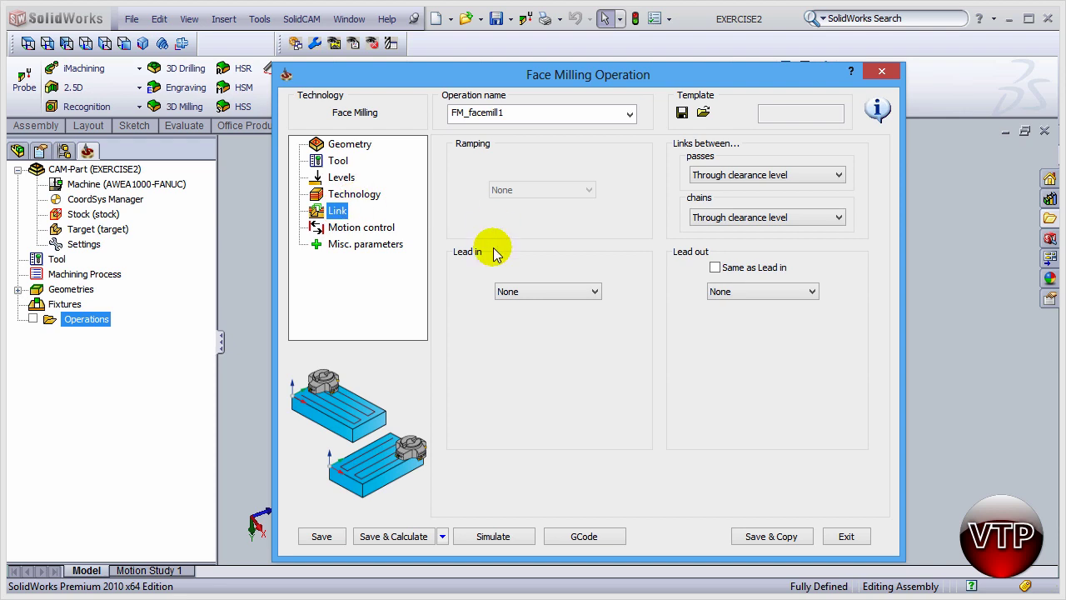
click(543, 291)
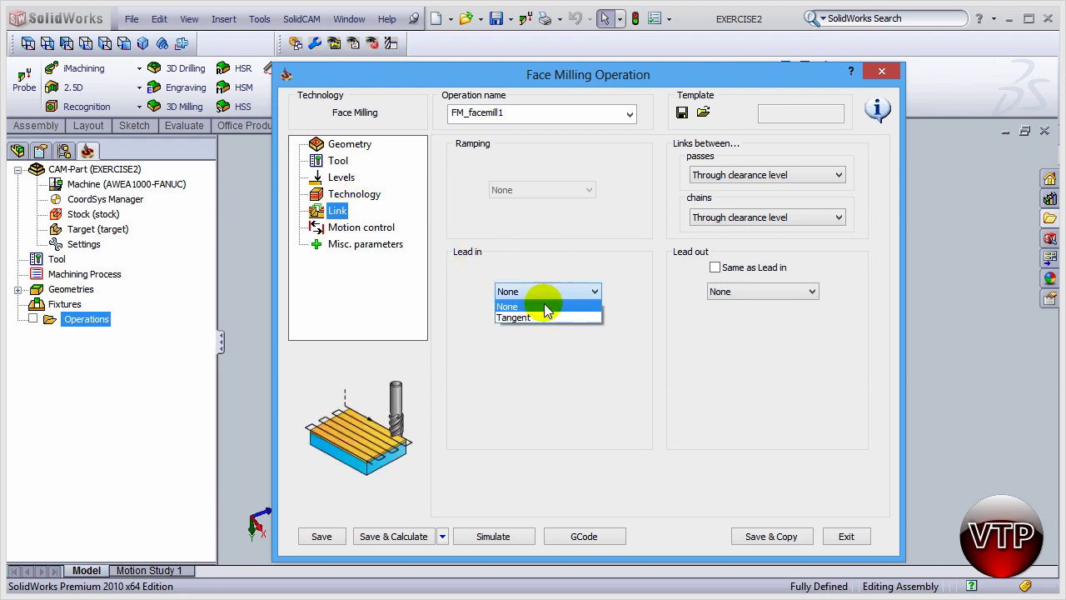
click(523, 317)
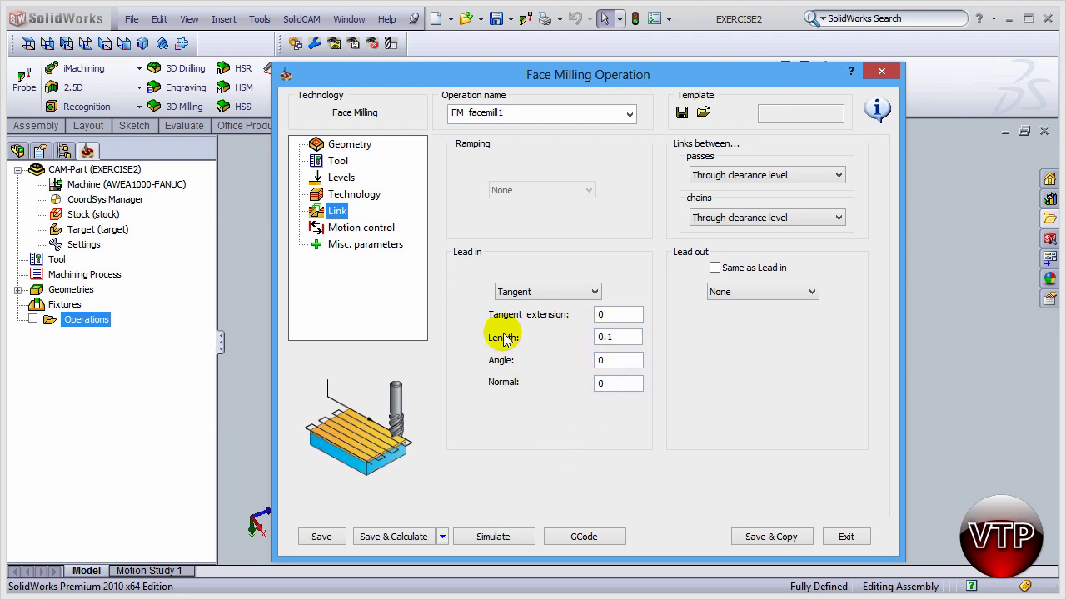
click(715, 268)
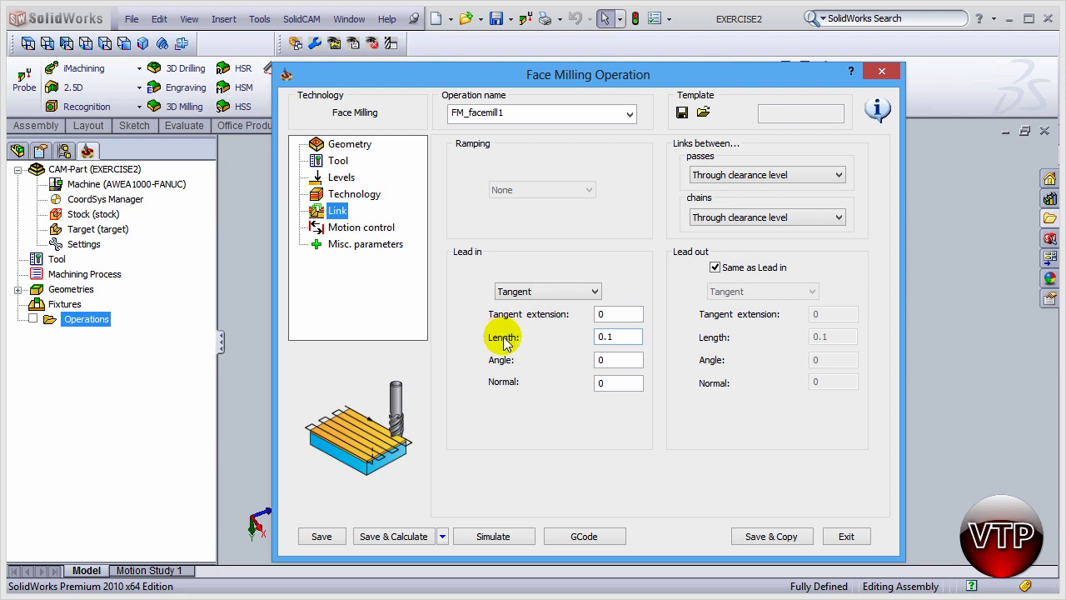
Calculate FM_facemill1 and play its SolidVerify simulation, first at lowest speed, then slightly faster
click(401, 536)
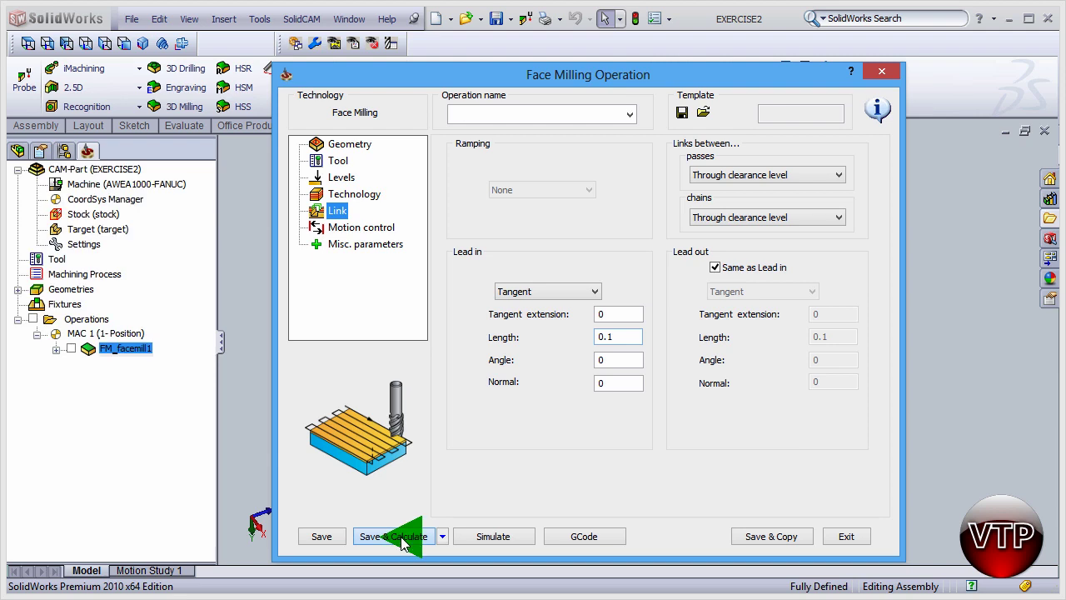
click(494, 537)
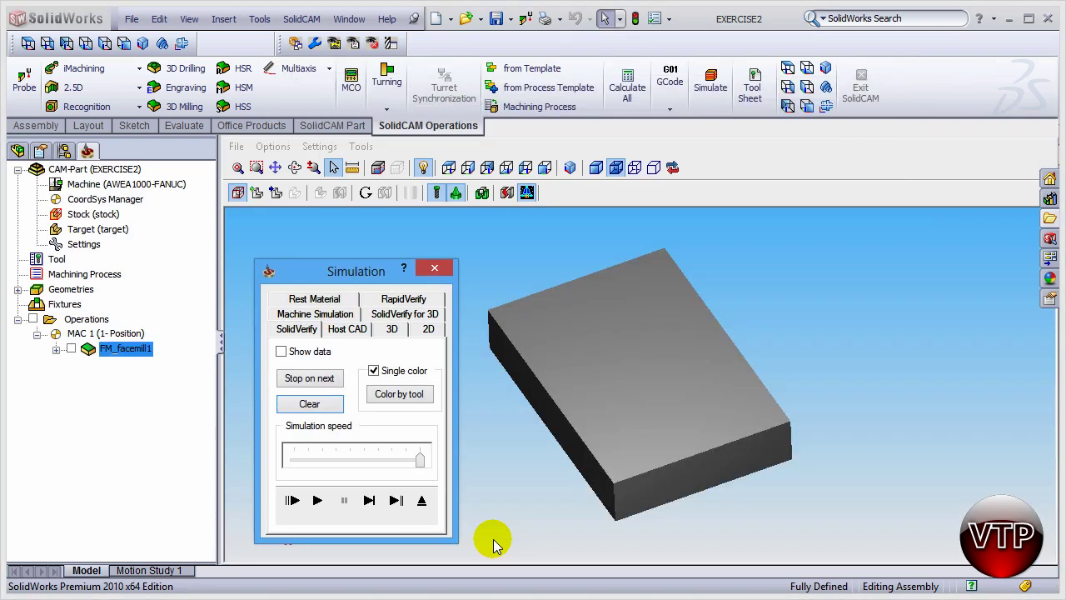
click(292, 330)
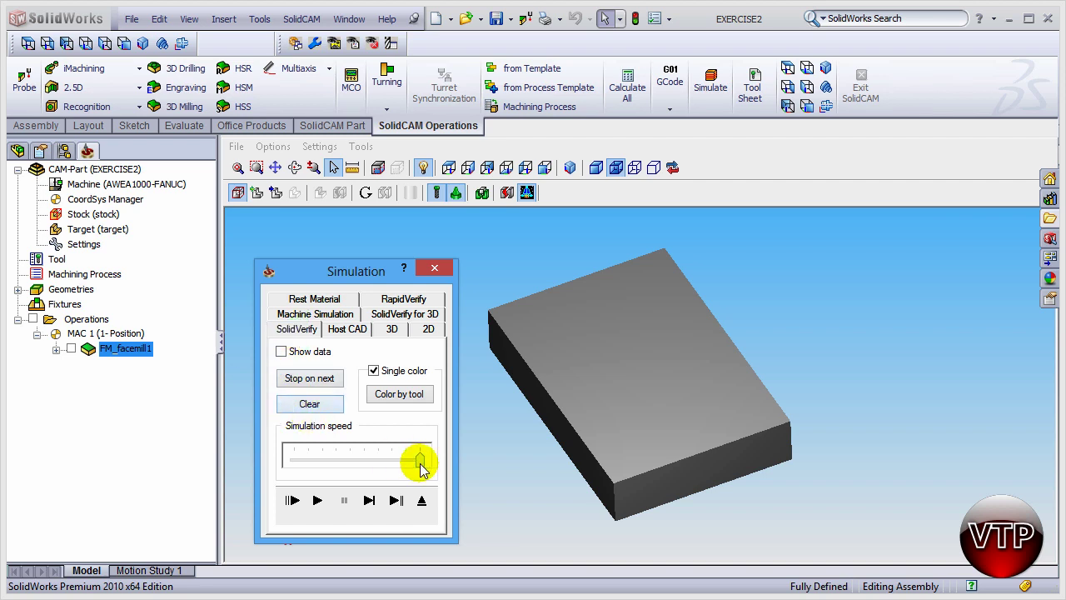
drag(417, 458, 285, 467)
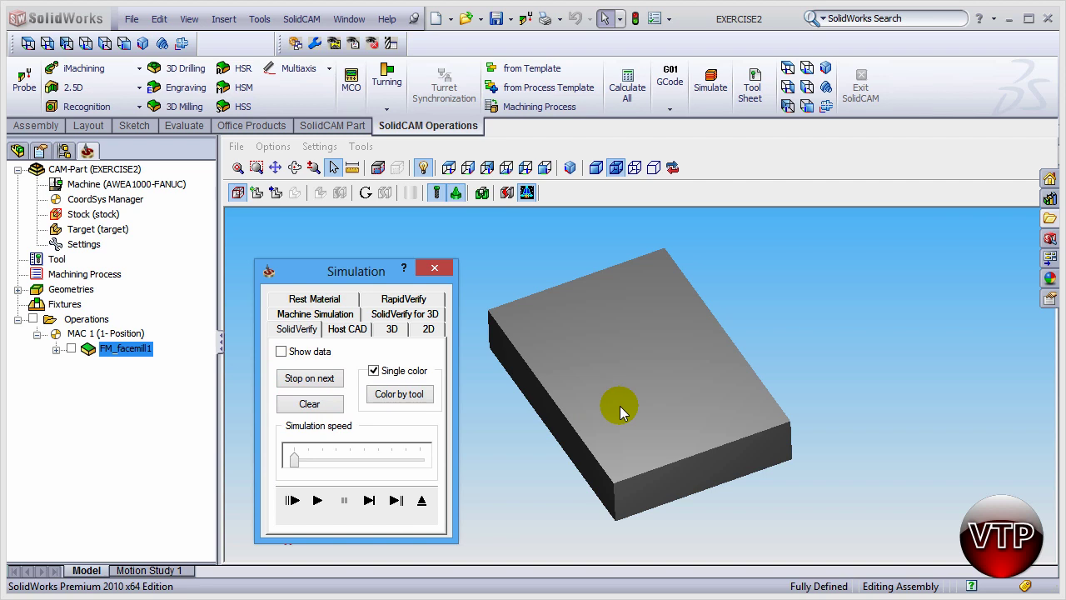
click(316, 503)
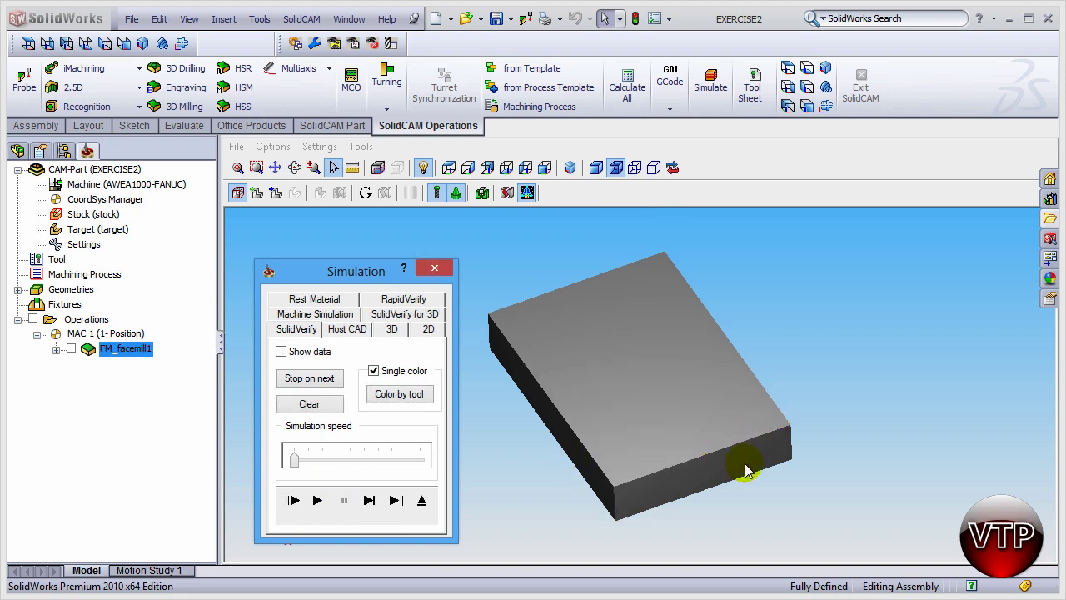
mouse_move(738, 476)
middle_down()
mouse_move(724, 450)
mouse_move(730, 457)
middle_up()
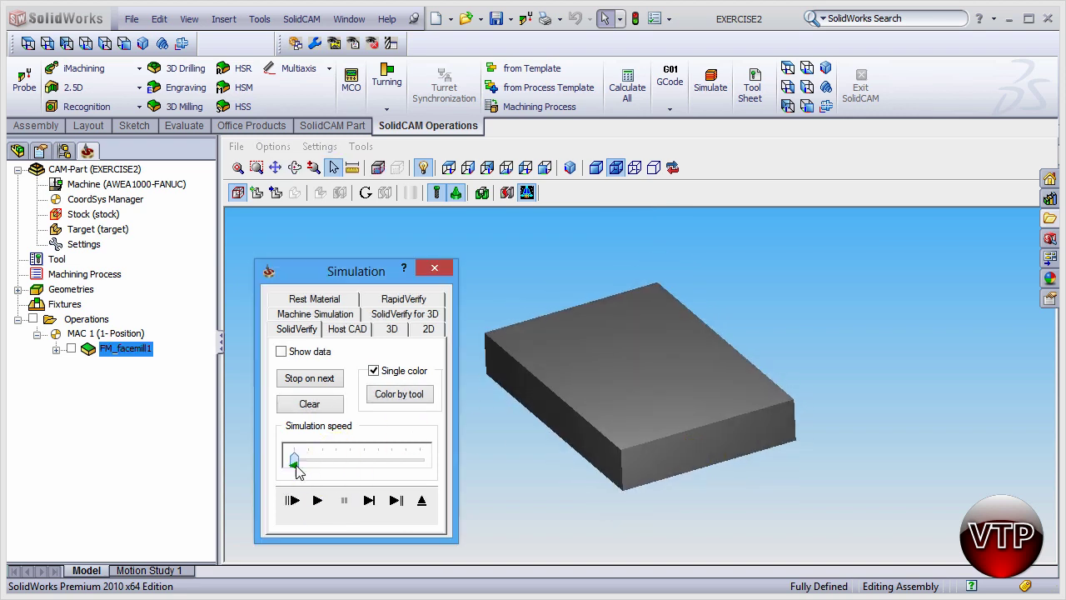
drag(296, 460, 337, 469)
click(317, 499)
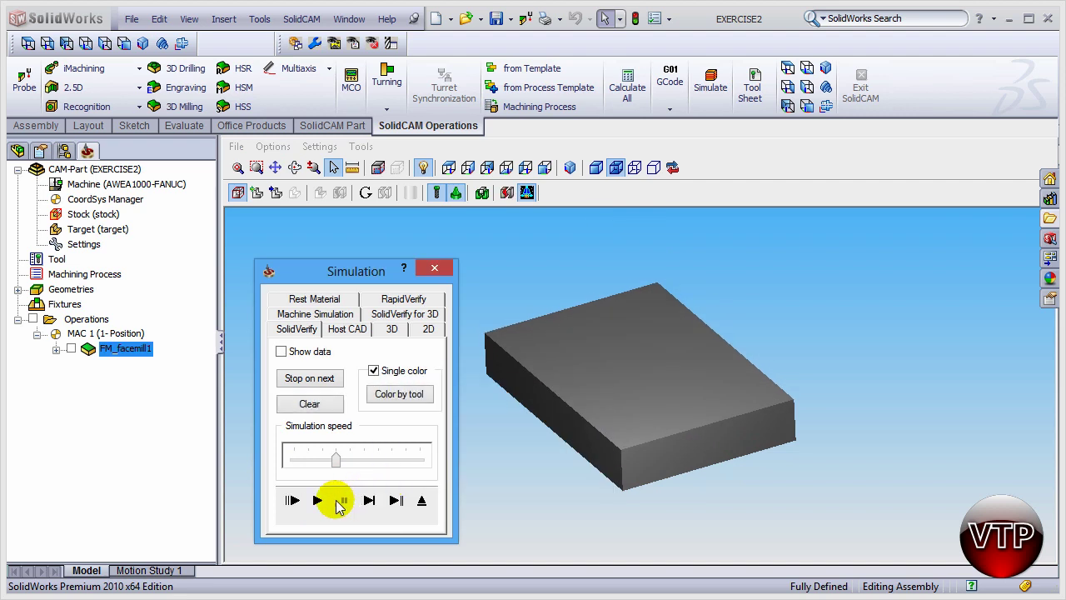
Step the toolpath forward move by move through the first cuts, then restart from uncut stock
click(369, 499)
click(371, 500)
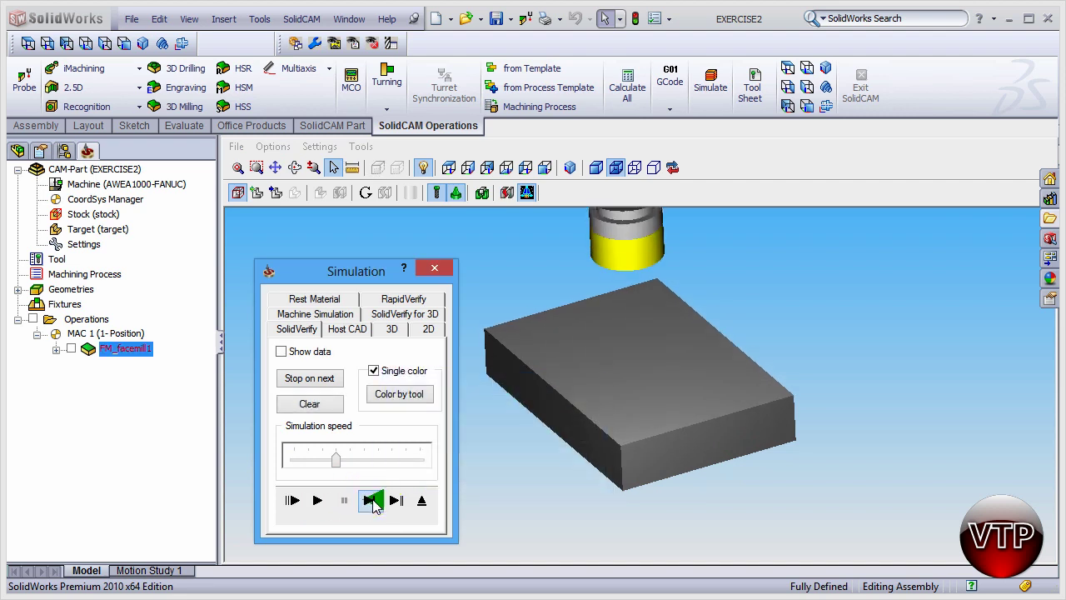
click(372, 500)
click(372, 501)
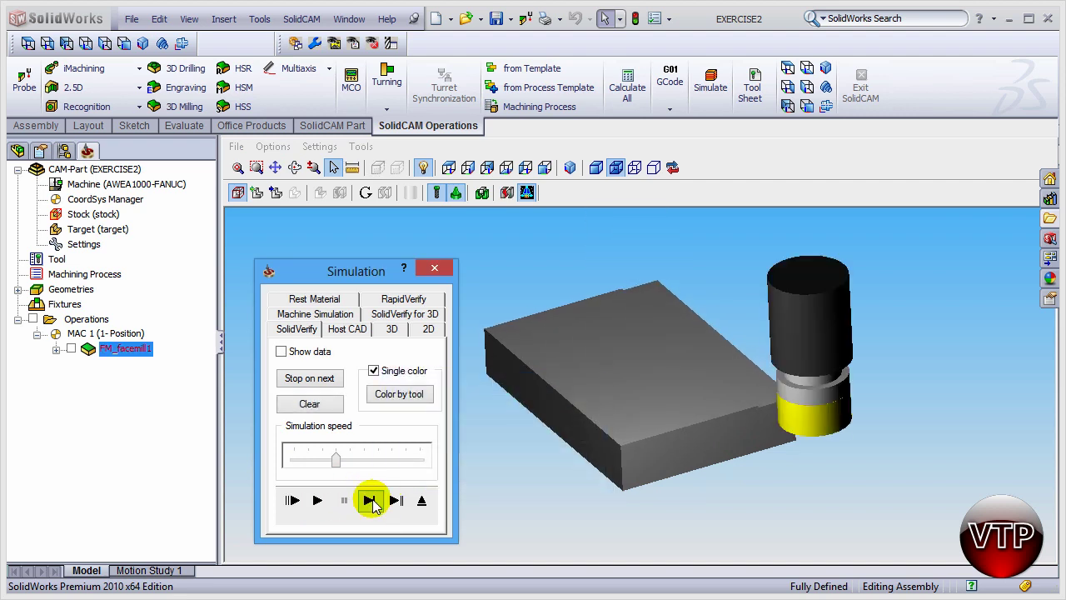
click(370, 500)
click(370, 500)
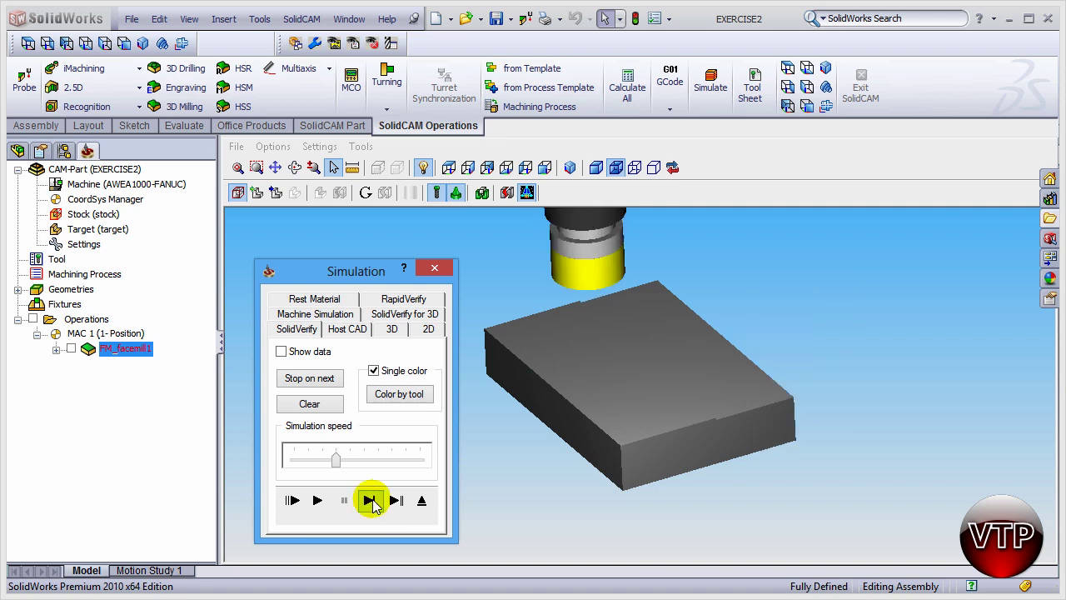
click(371, 500)
click(370, 501)
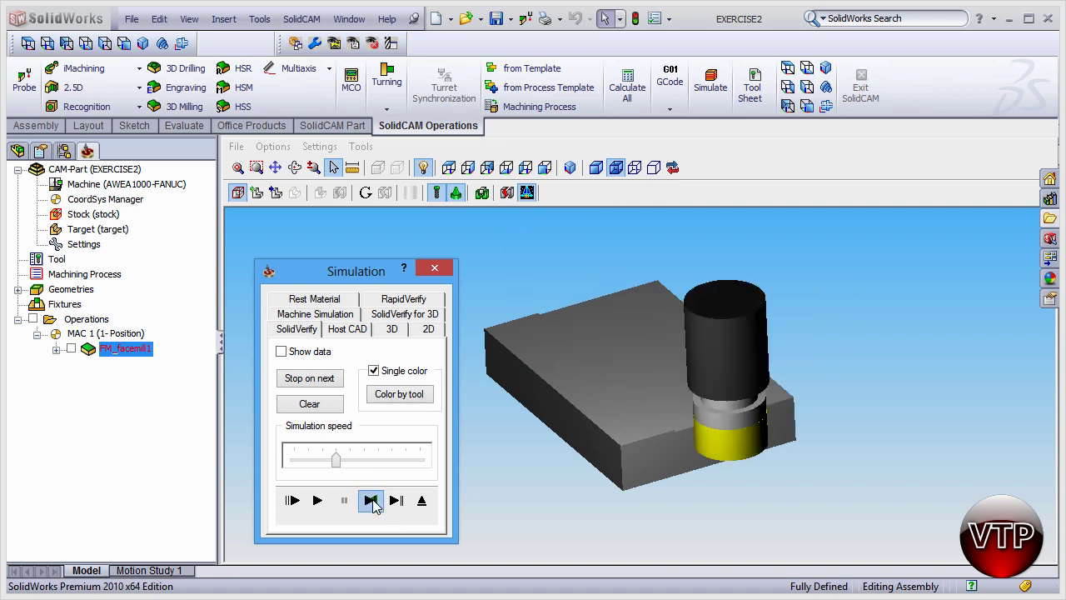
click(370, 501)
click(370, 501)
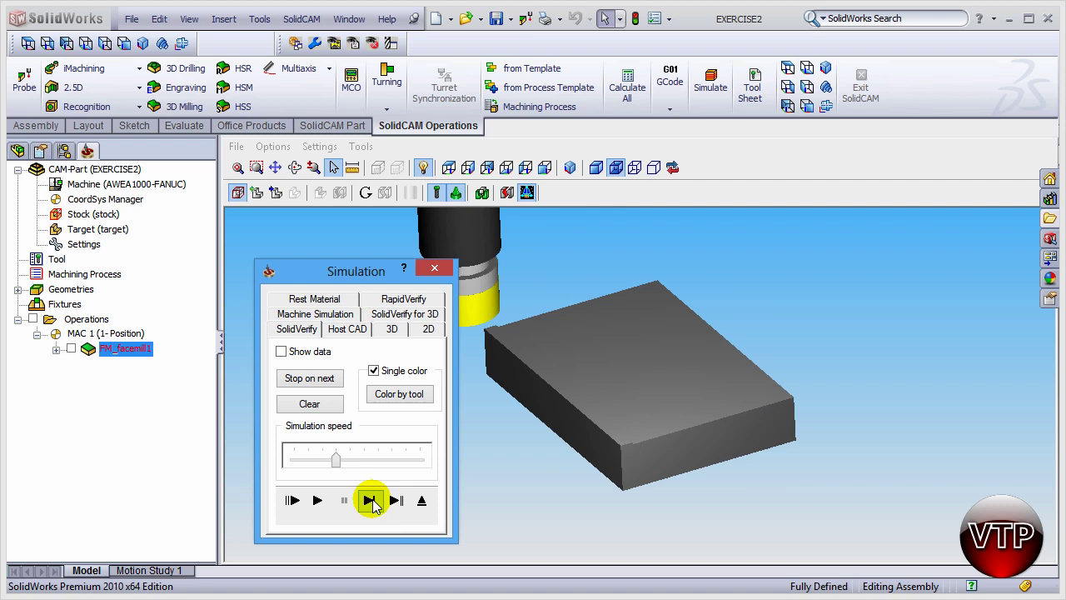
click(370, 501)
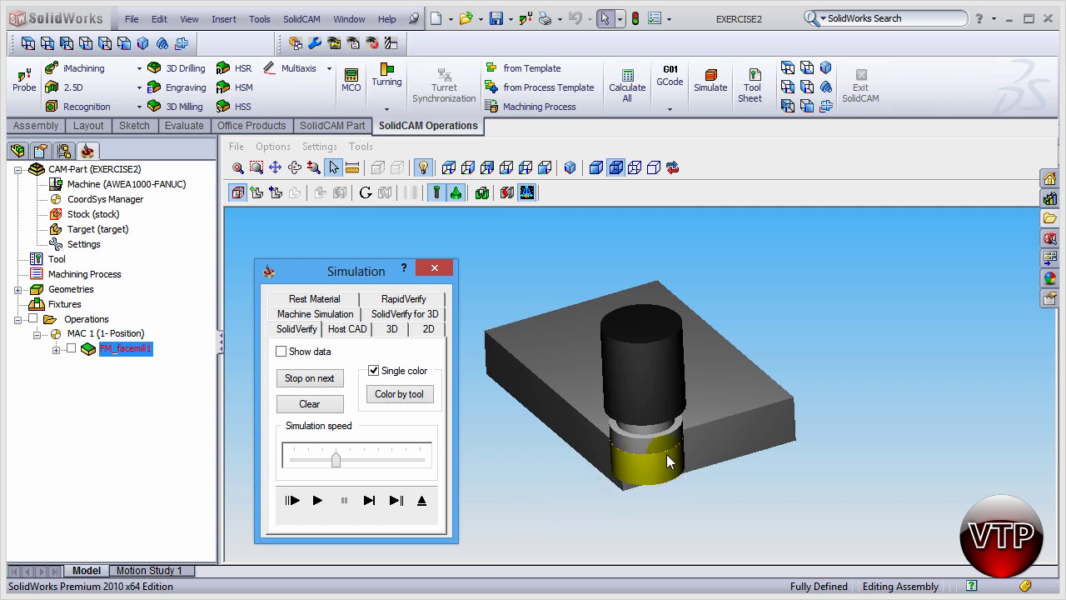
click(317, 499)
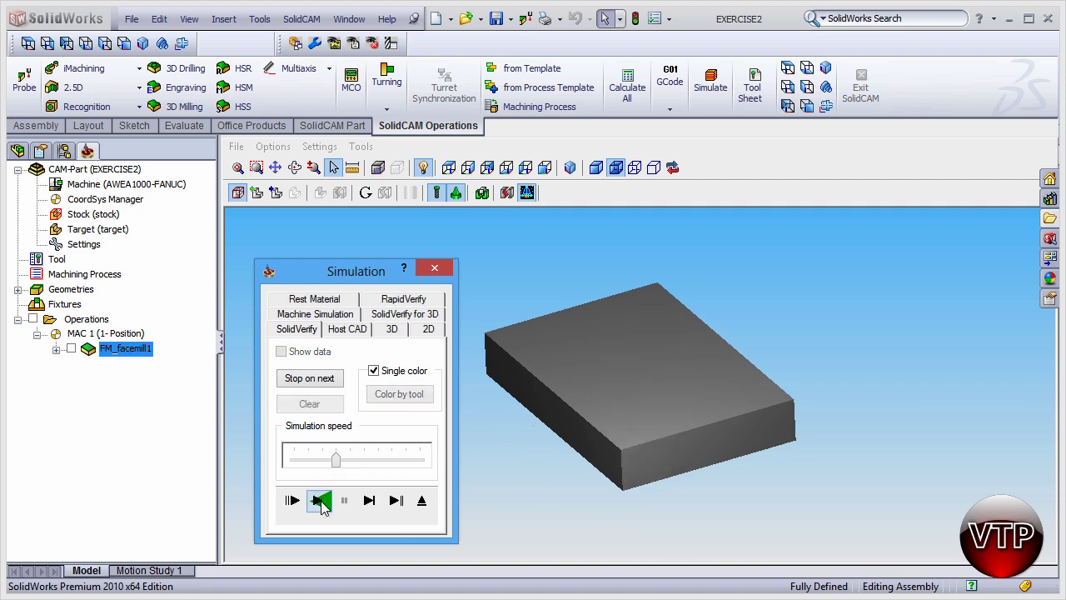
Close the simulation, save FM_facemill1 and exit the Face Milling Operation dialog
click(434, 268)
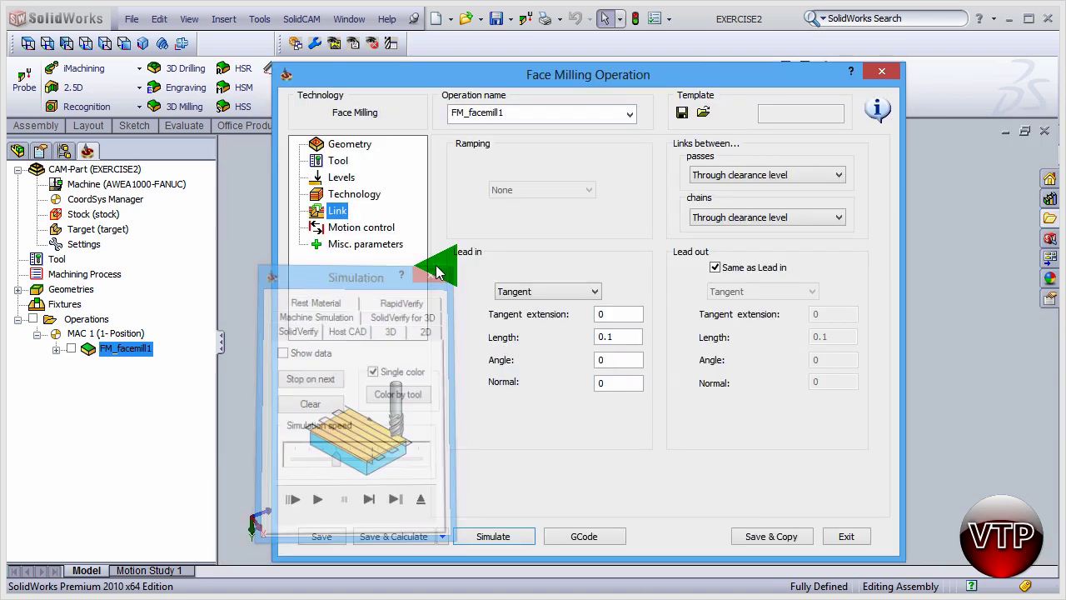
click(321, 537)
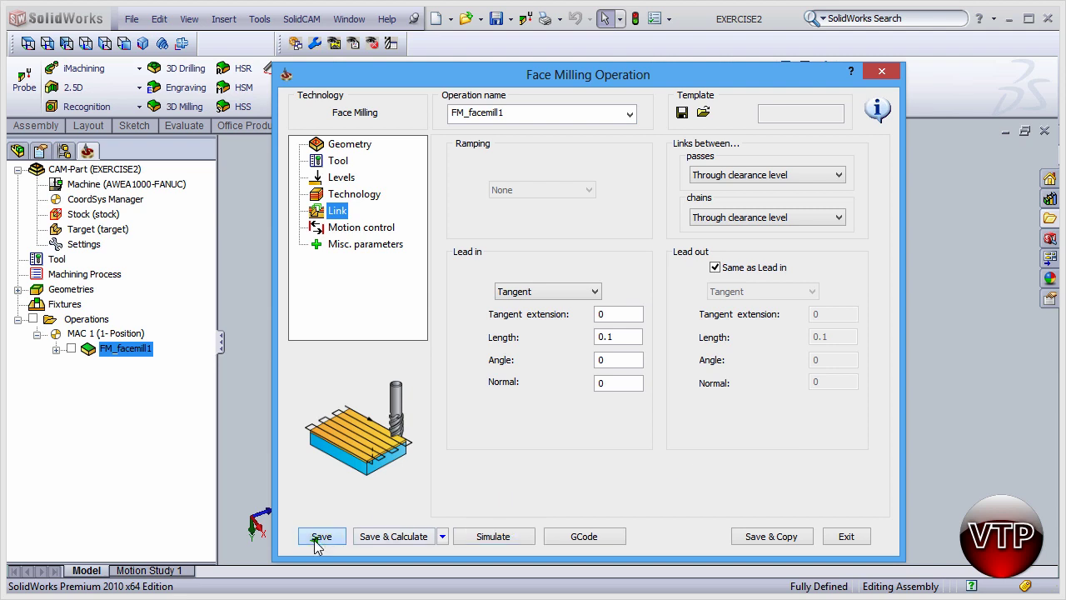
click(842, 537)
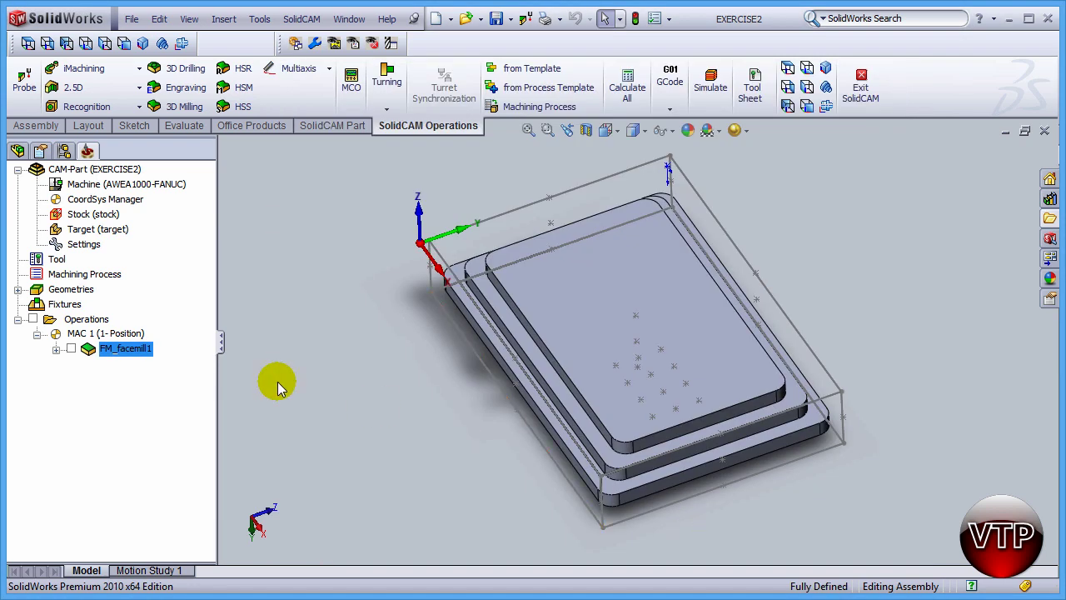